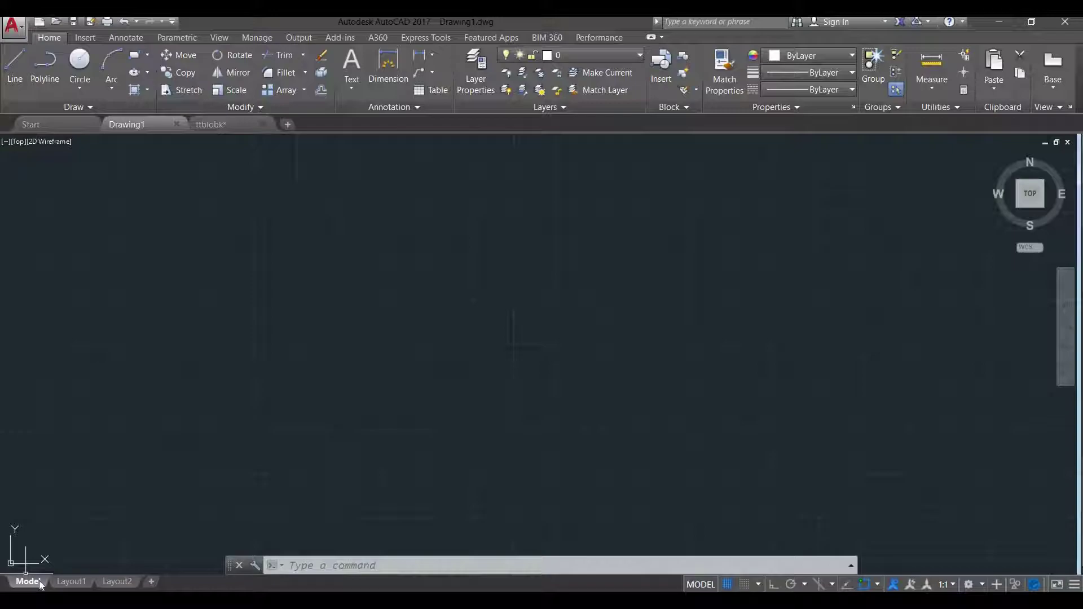
- Switch to the Layout1 sheet and select its paper-space viewport
left_click(74, 582)
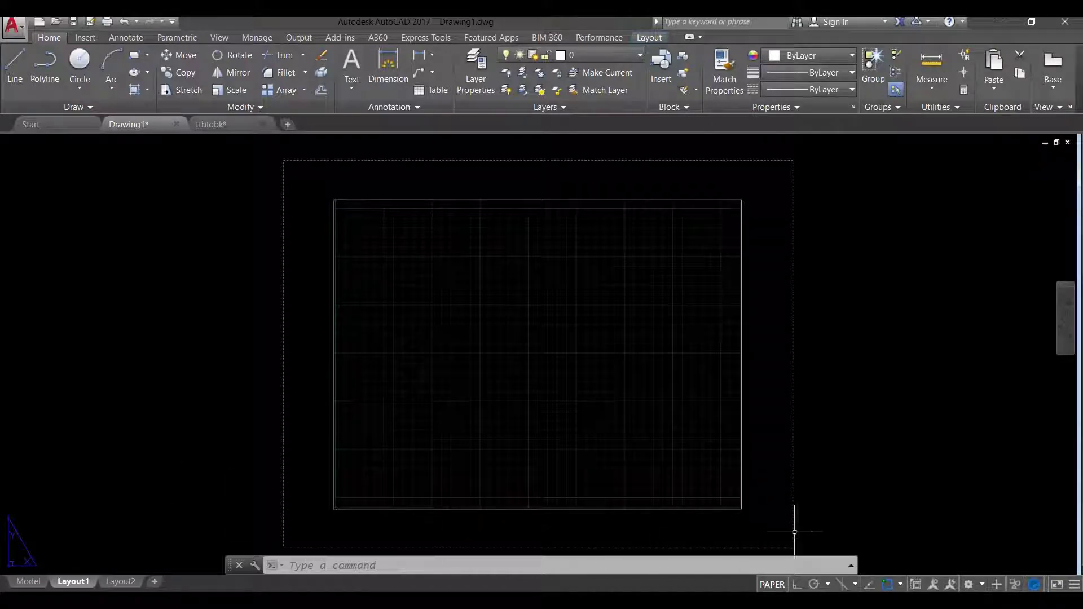
left_click(742, 292)
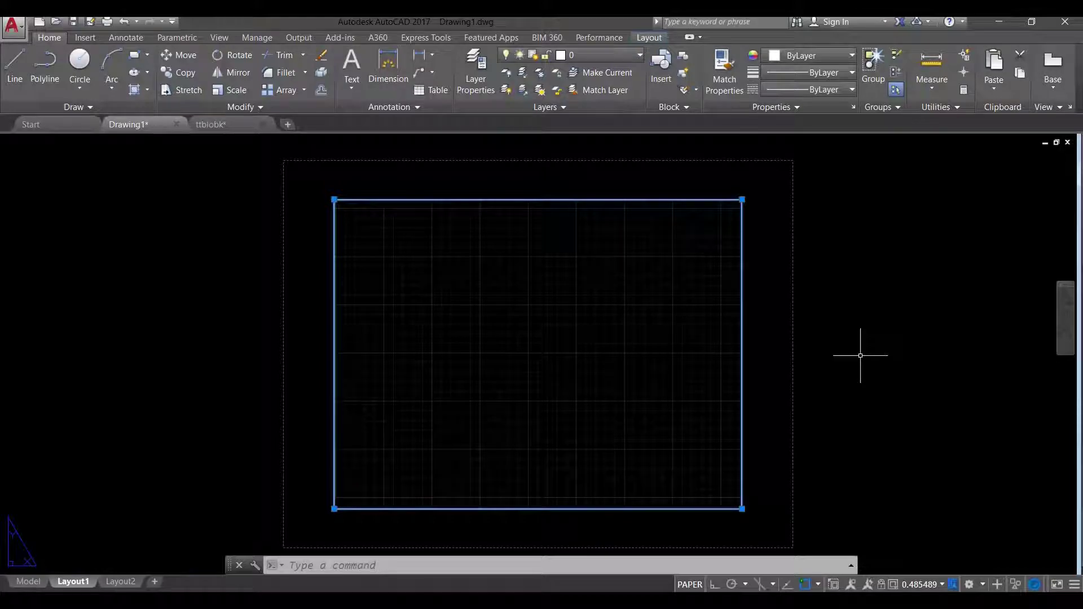
left_click(232, 233)
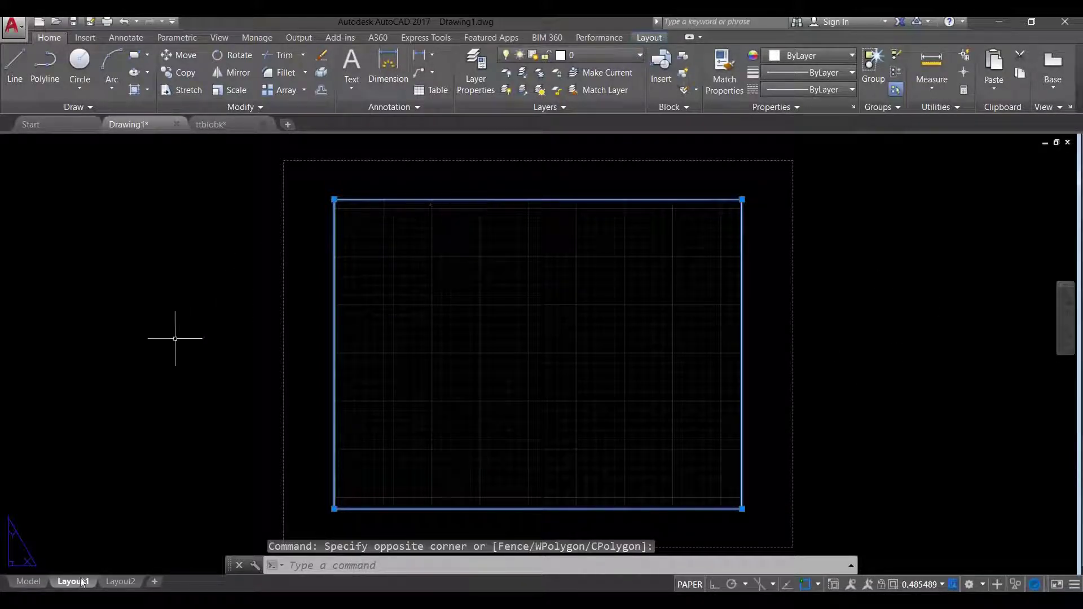
mouse_move(73, 582)
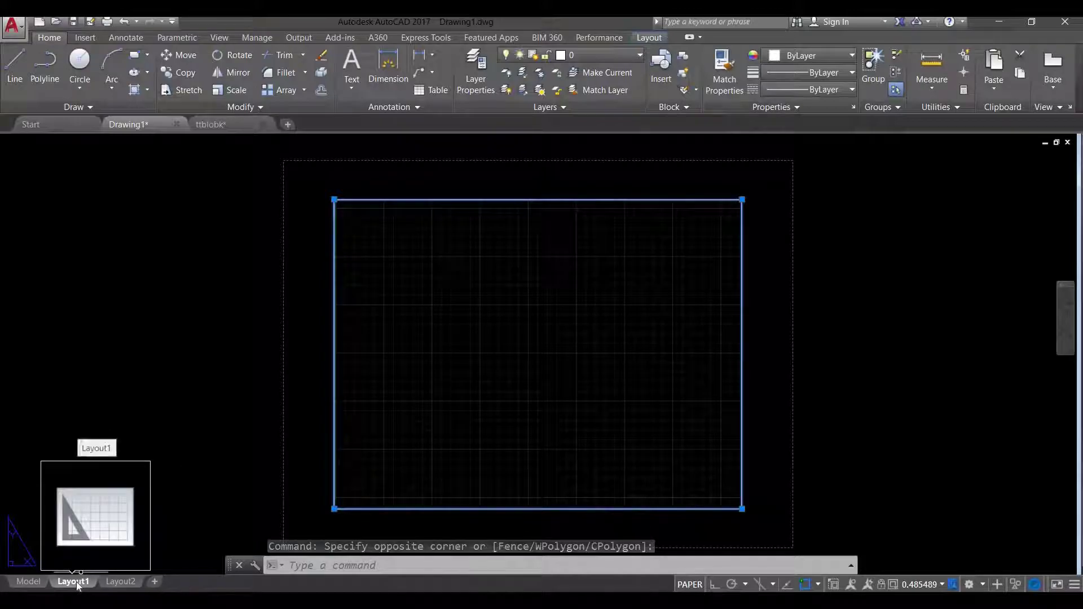
- Open Layout1's Page Setup Manager and start modifying its page setup
right_click(77, 582)
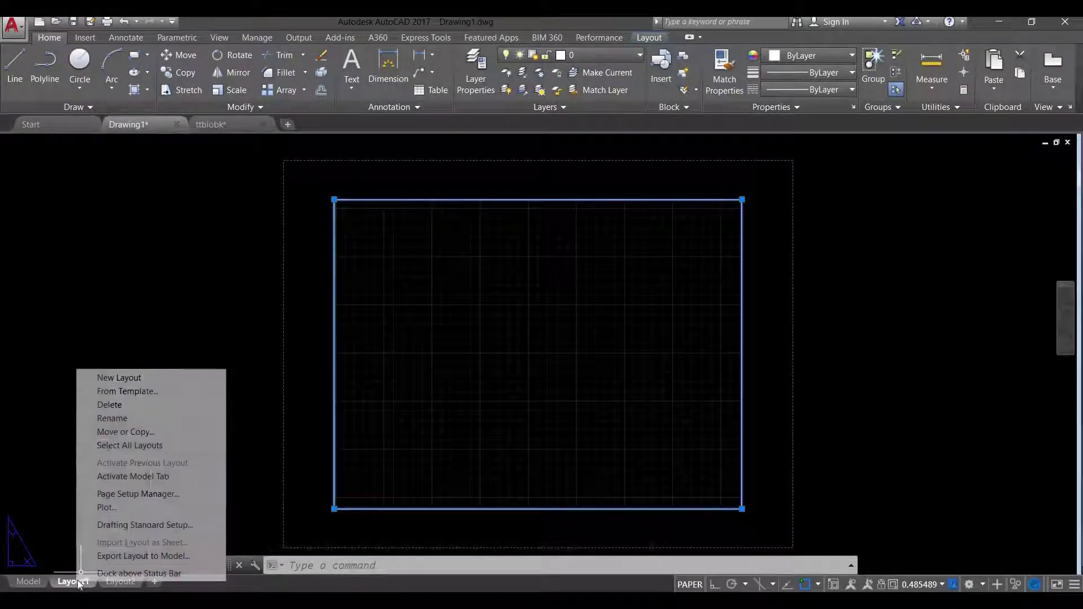
left_click(137, 492)
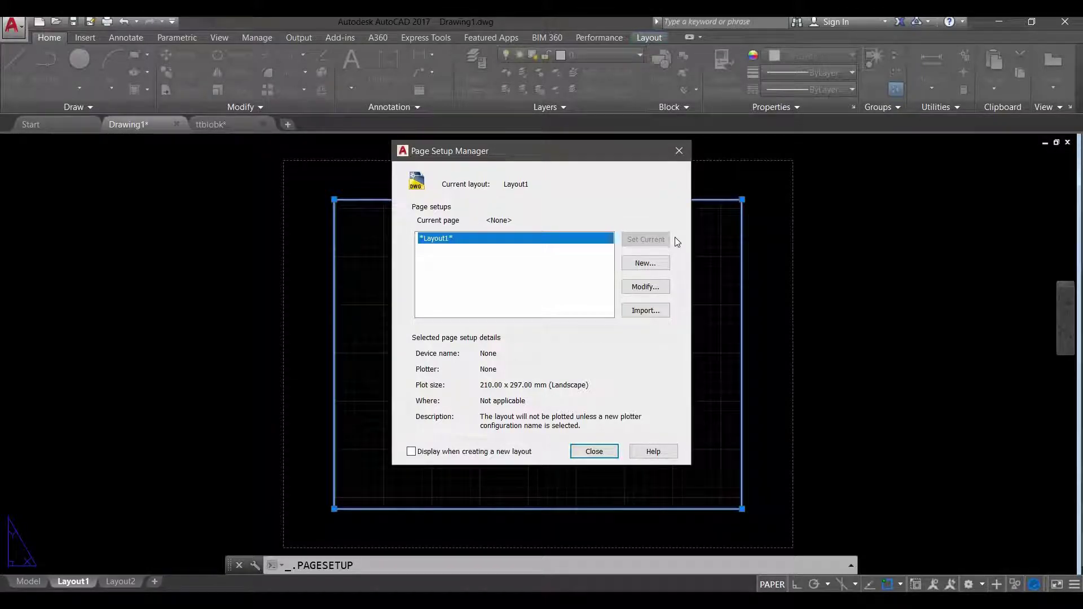
left_click(645, 287)
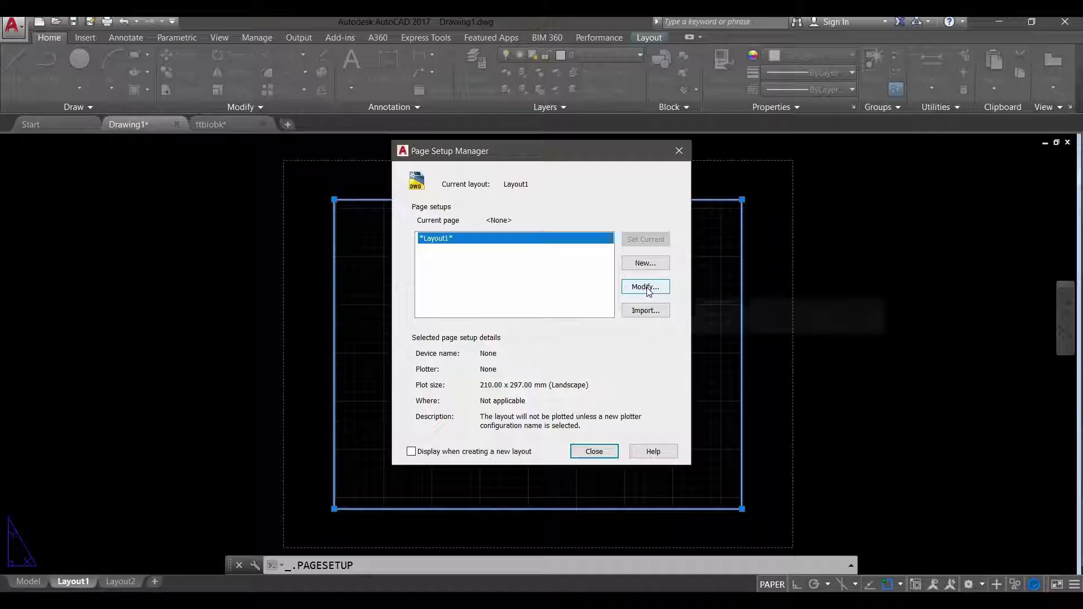
- Choose DWG To PDF.pc3 as Layout1's printer/plotter
left_click(646, 287)
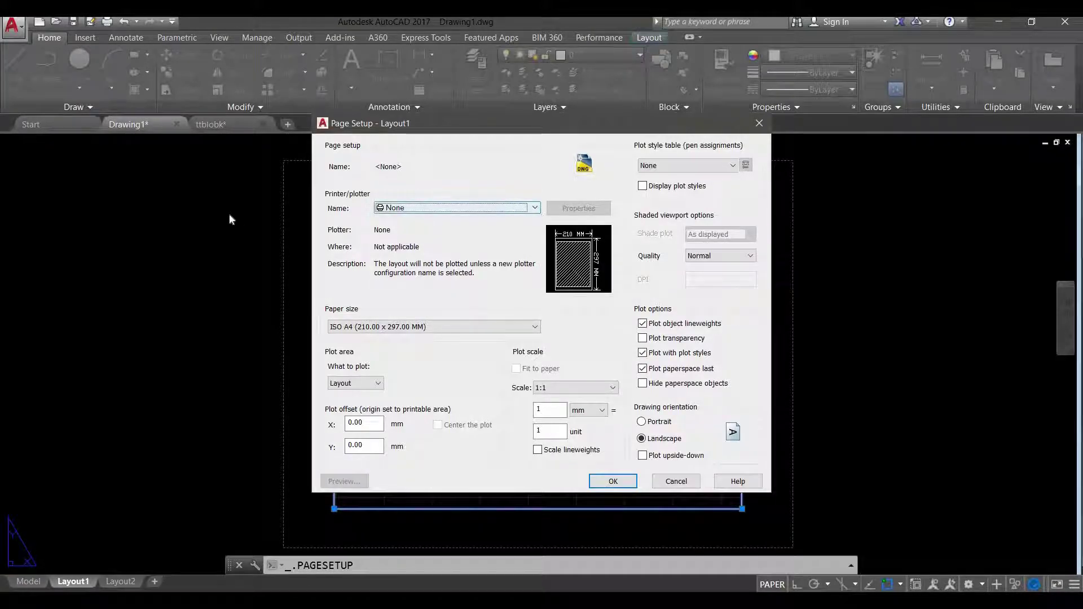
left_click(537, 208)
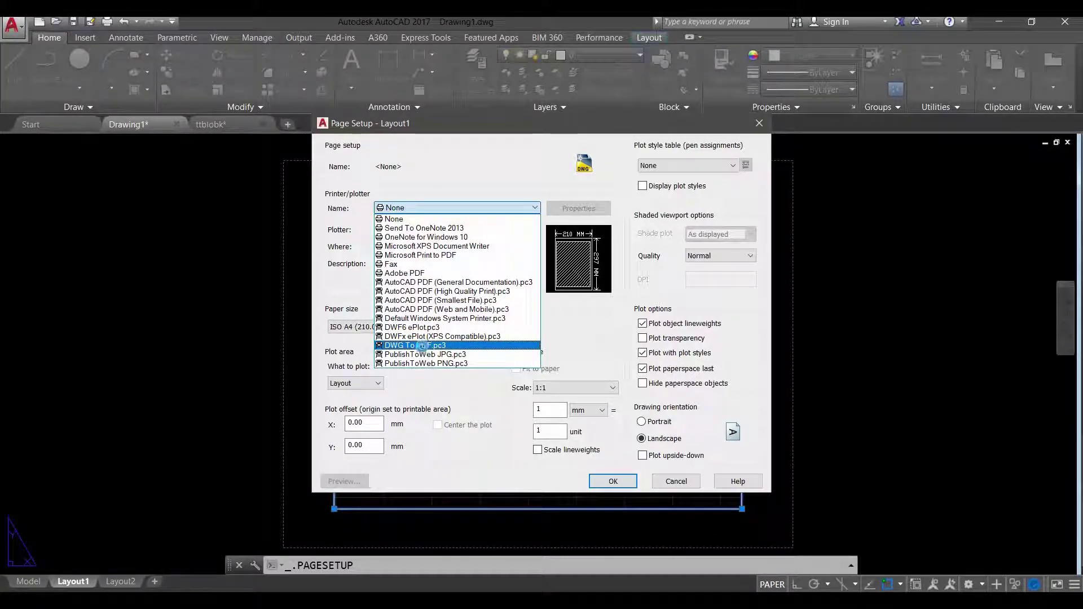
left_click(422, 346)
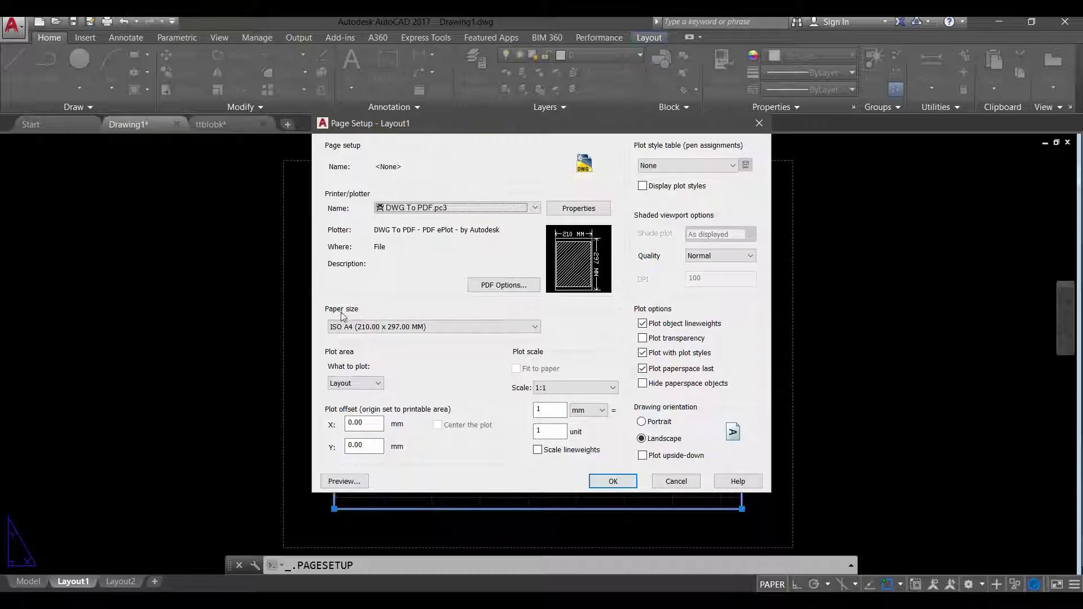
- Select ISO A1 (841.00 x 594.00 MM) as the paper size
left_click(536, 330)
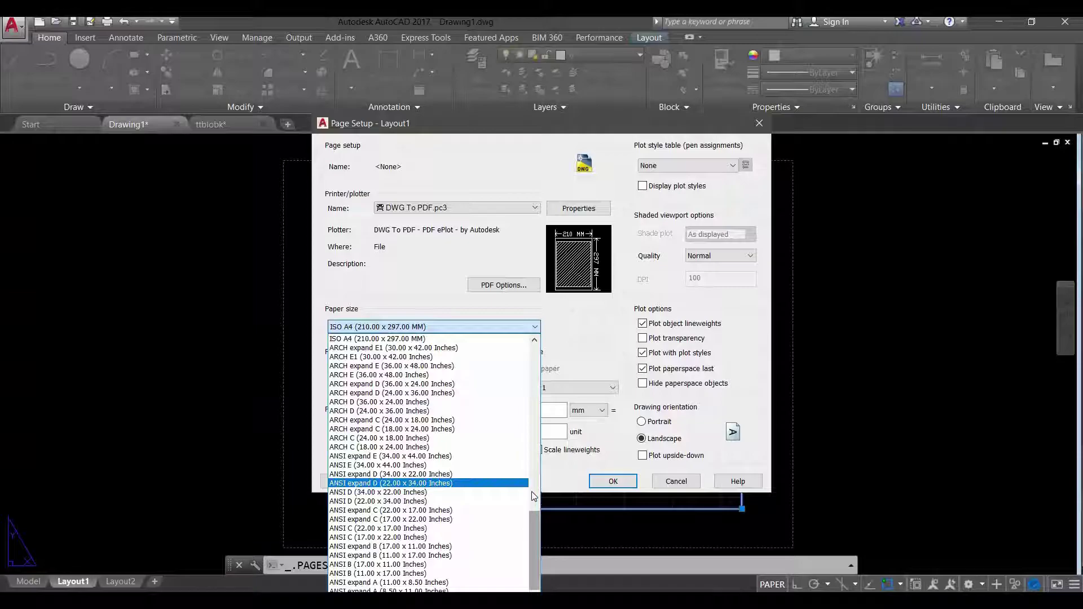
left_click_drag(533, 529, 534, 474)
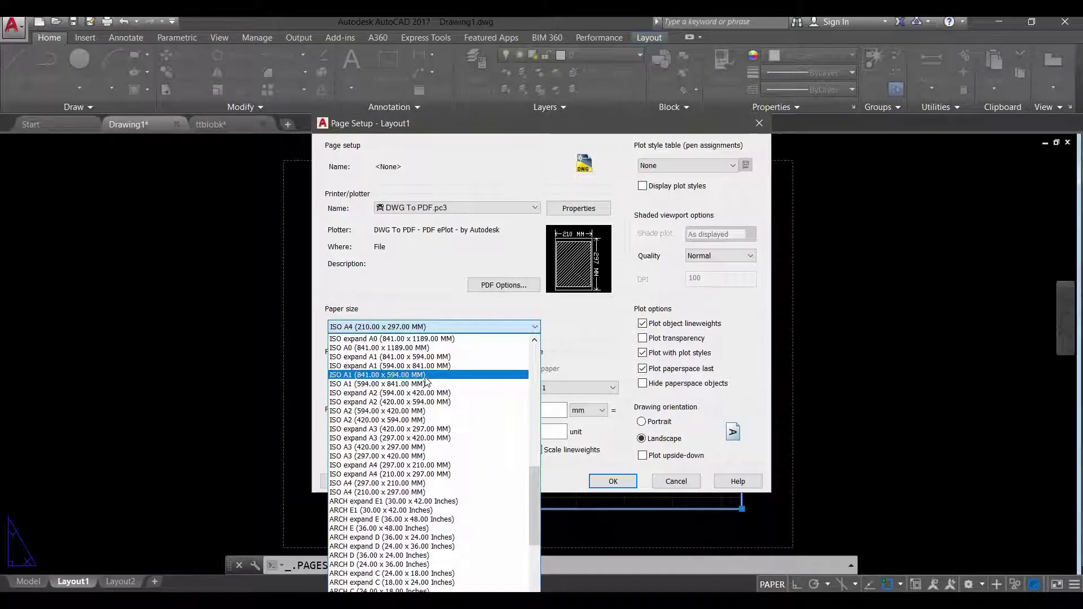
left_click(428, 375)
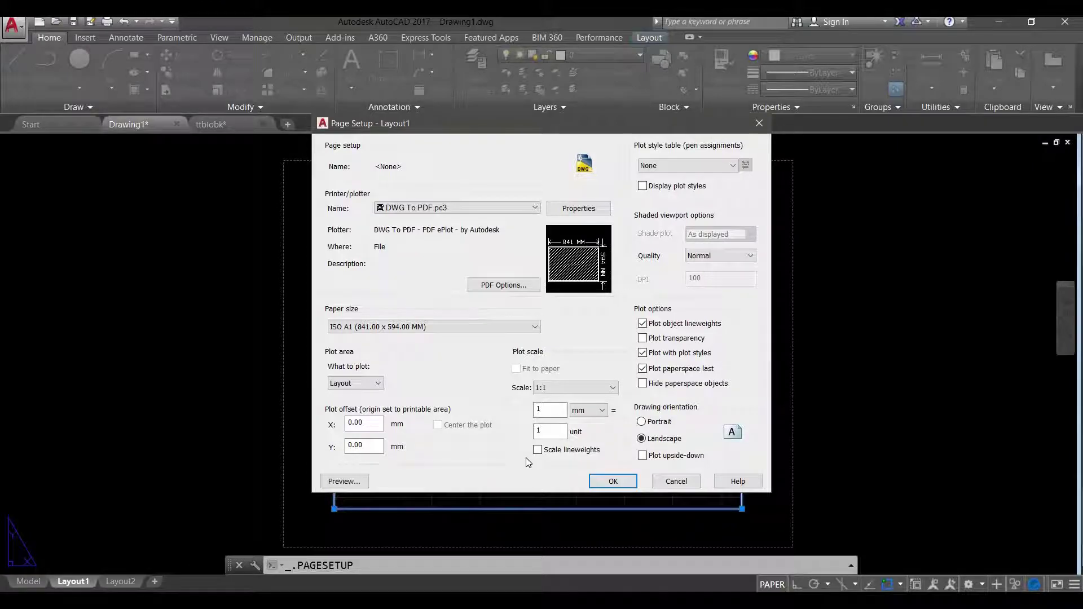
- Set a custom Layout1 plot scale of 1000 mm to 1 unit
left_click(550, 411)
key("Return")
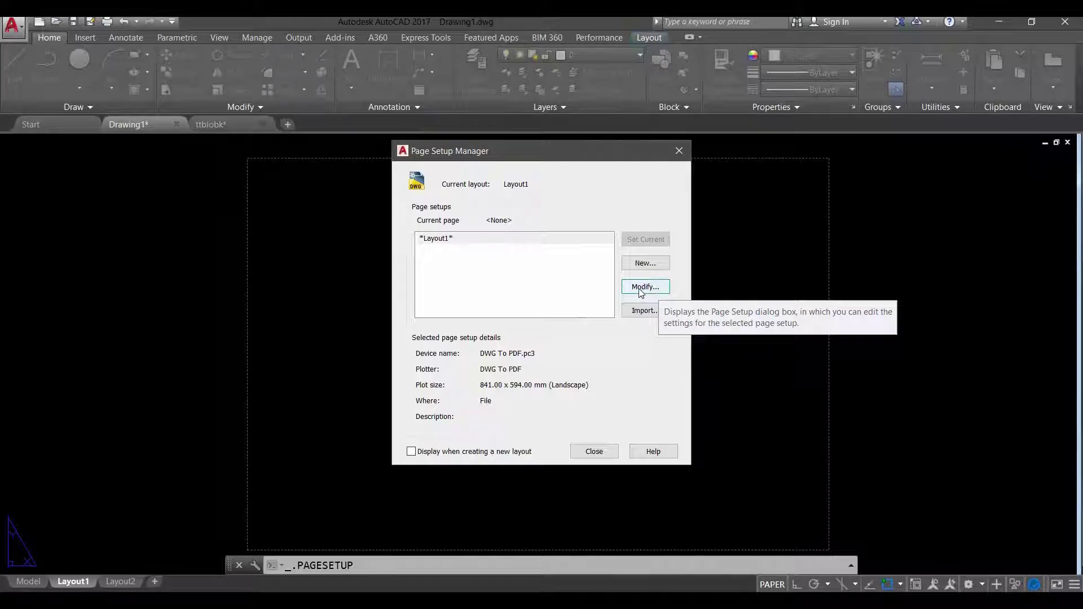
left_click(648, 290)
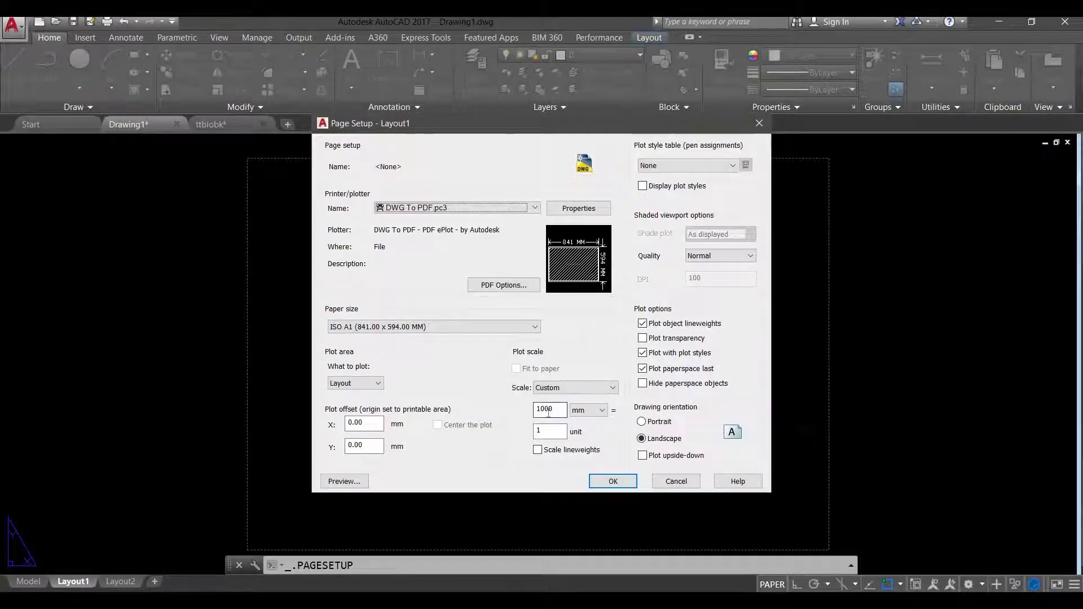
left_click(550, 432)
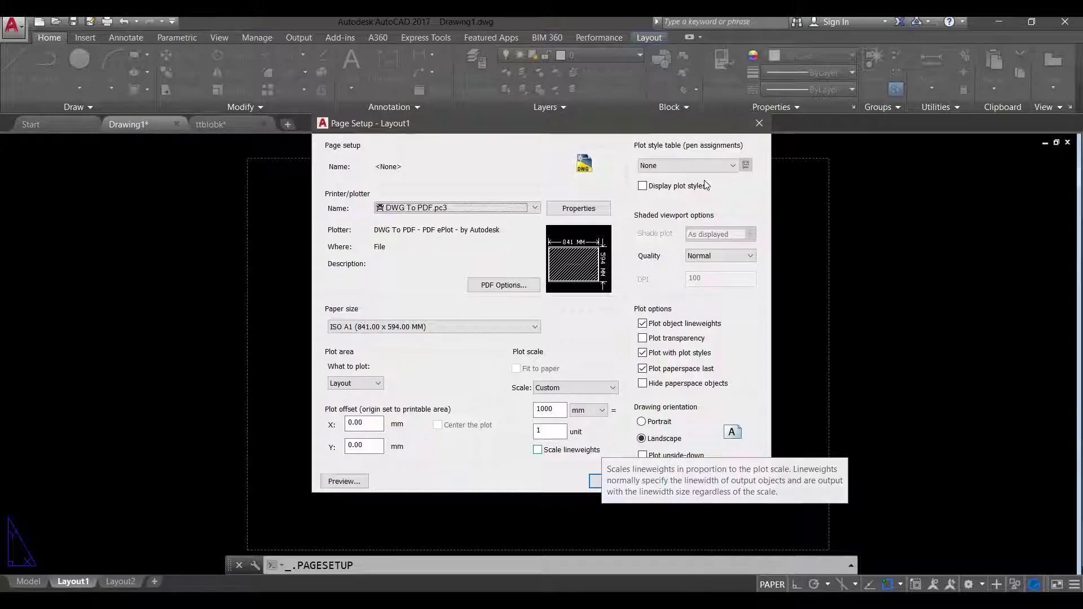
left_click(732, 167)
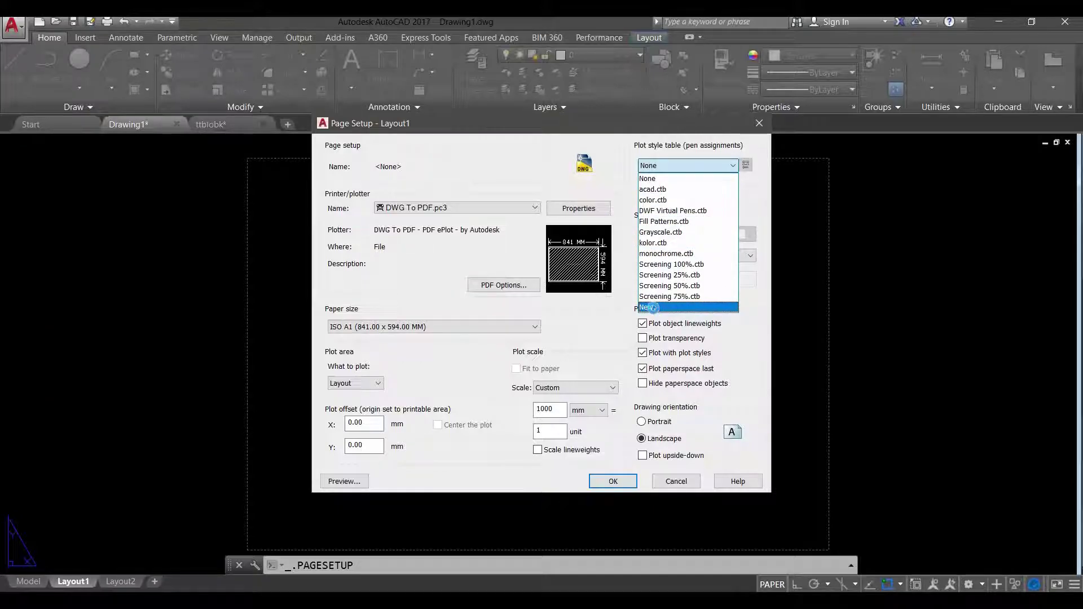
- Create plot style table 12345 from scratch and open it in the editor
left_click(655, 309)
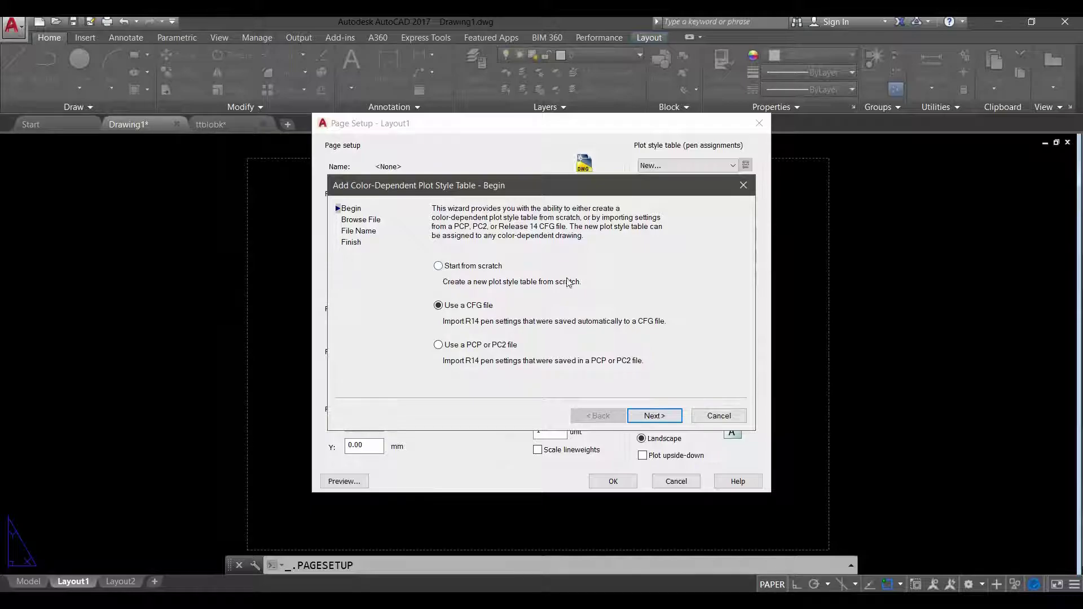
left_click(439, 265)
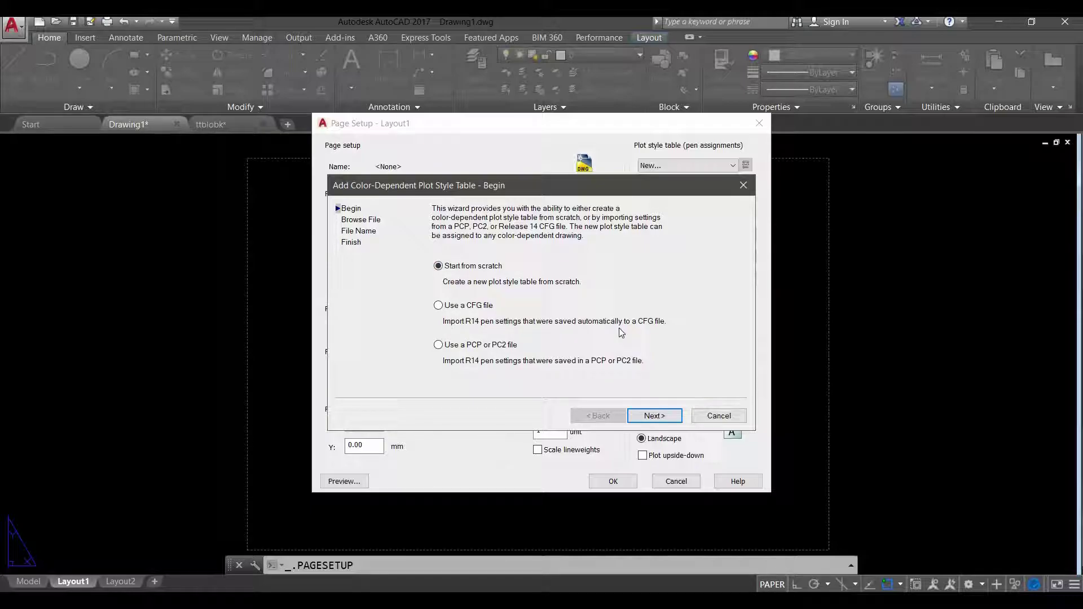
left_click(656, 416)
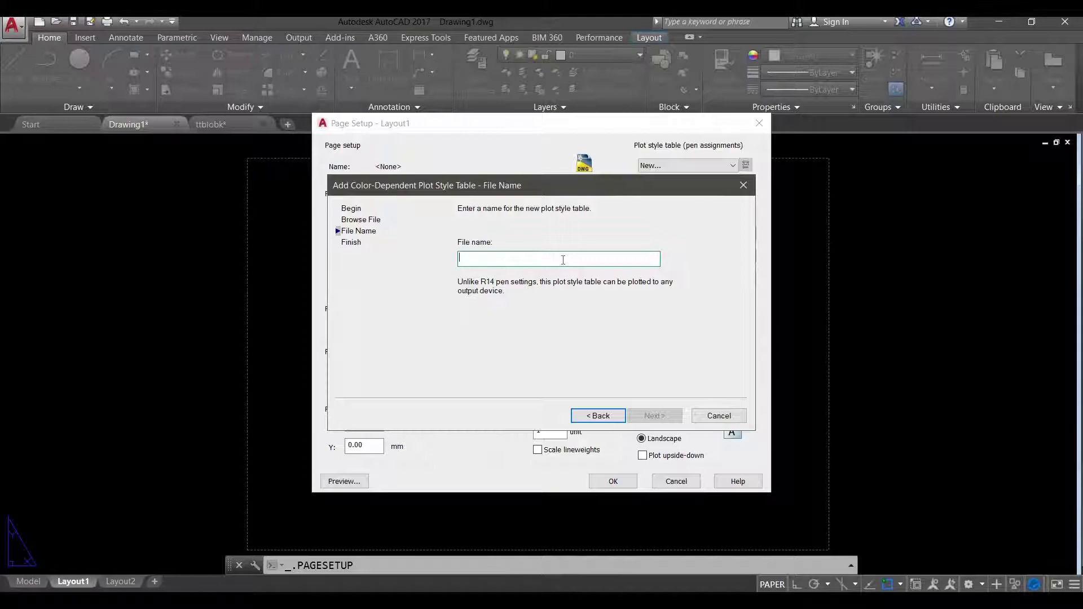
type("12345")
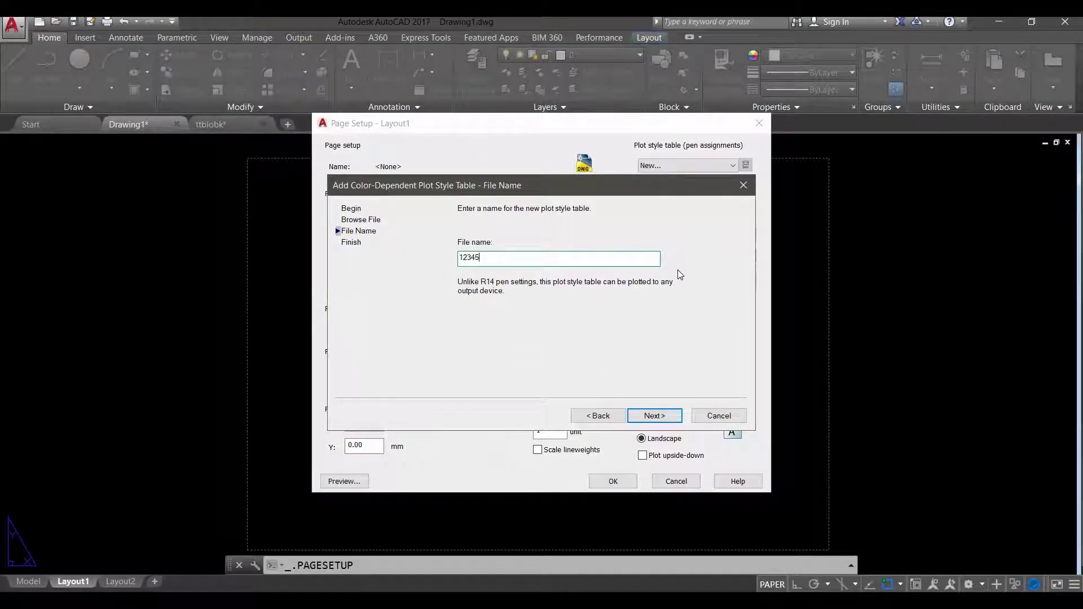
left_click(655, 416)
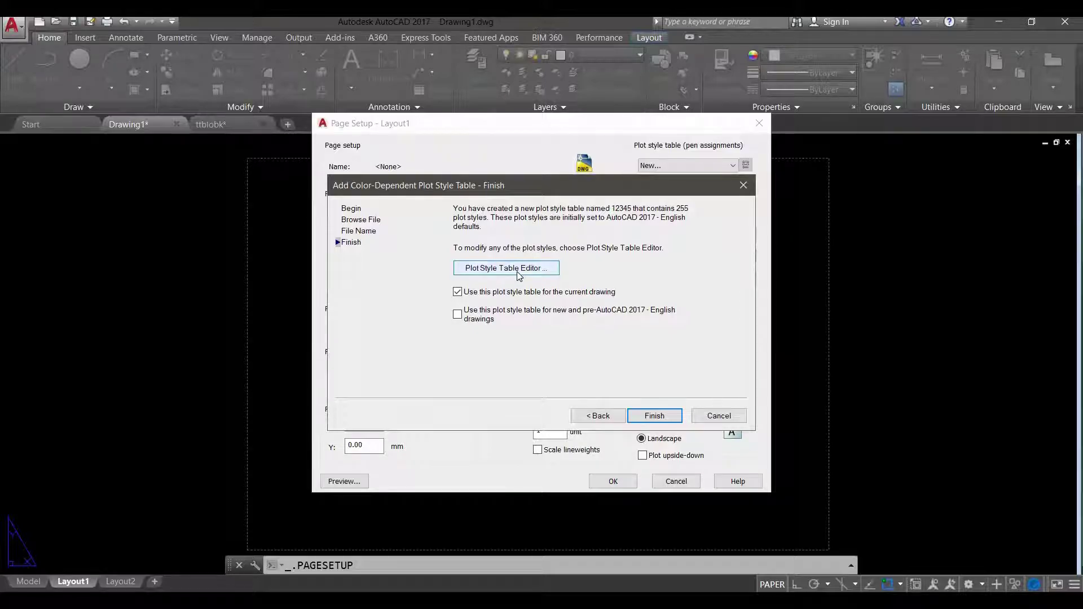
left_click(517, 272)
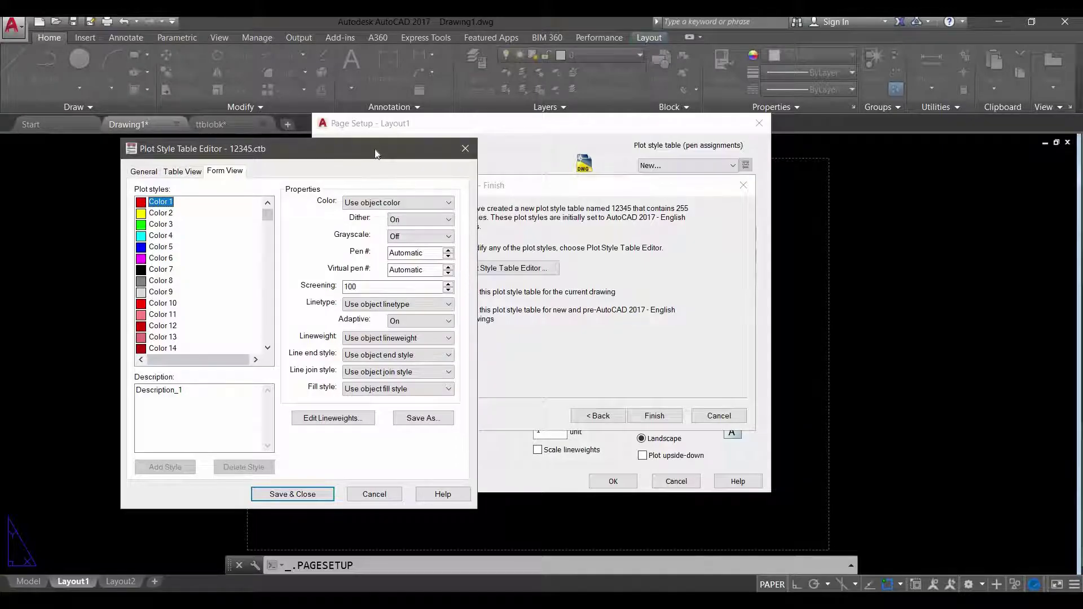
- Set every plot style in table 12345 to print Black
left_click_drag(398, 149, 665, 129)
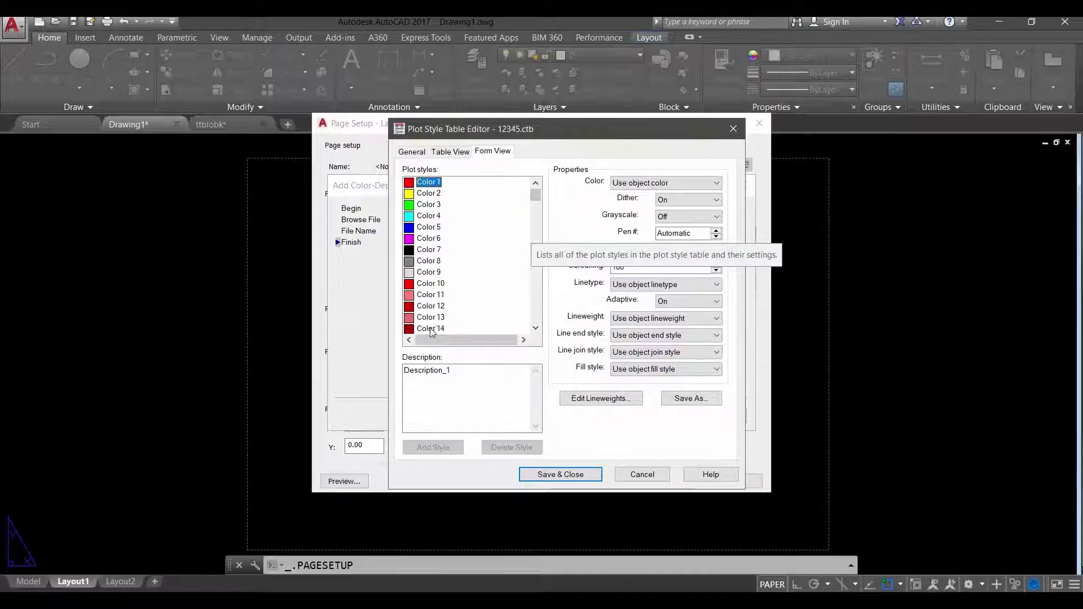
left_click_drag(535, 195, 536, 328)
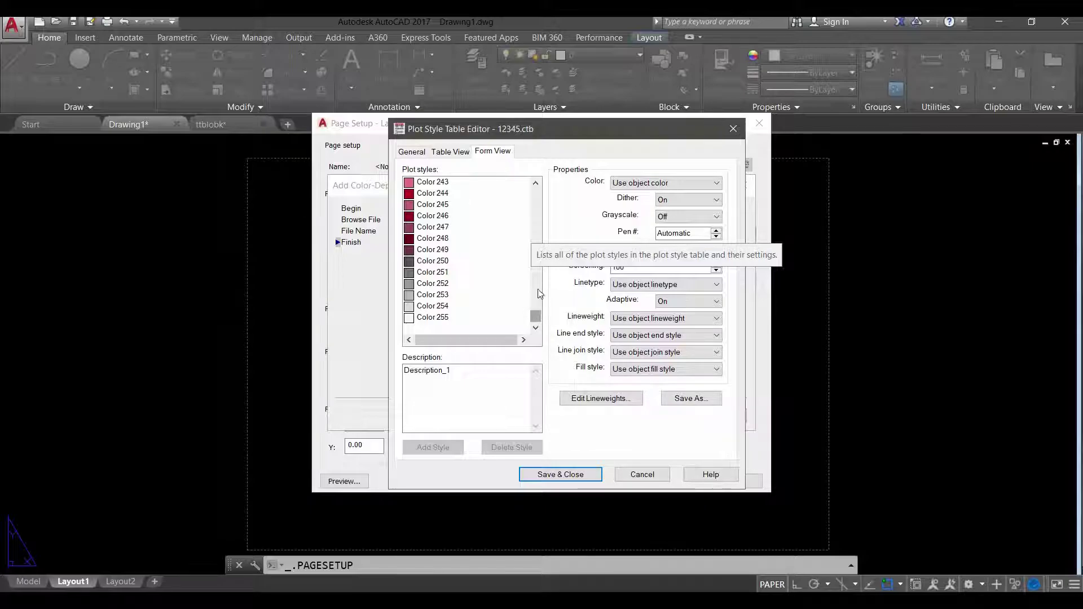
left_click_drag(535, 318, 536, 191)
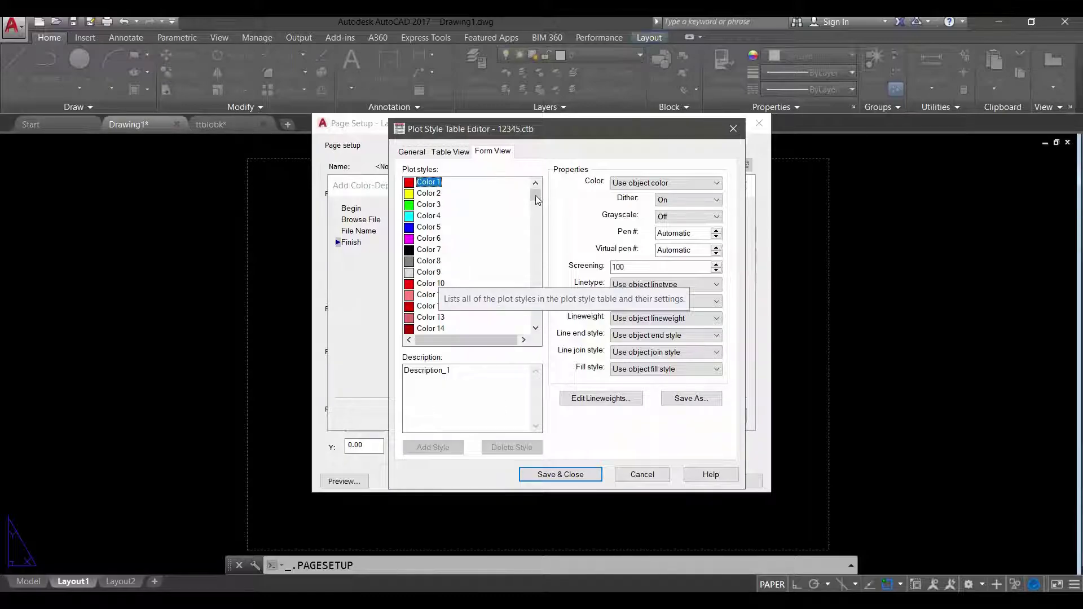
left_click_drag(535, 195, 534, 321)
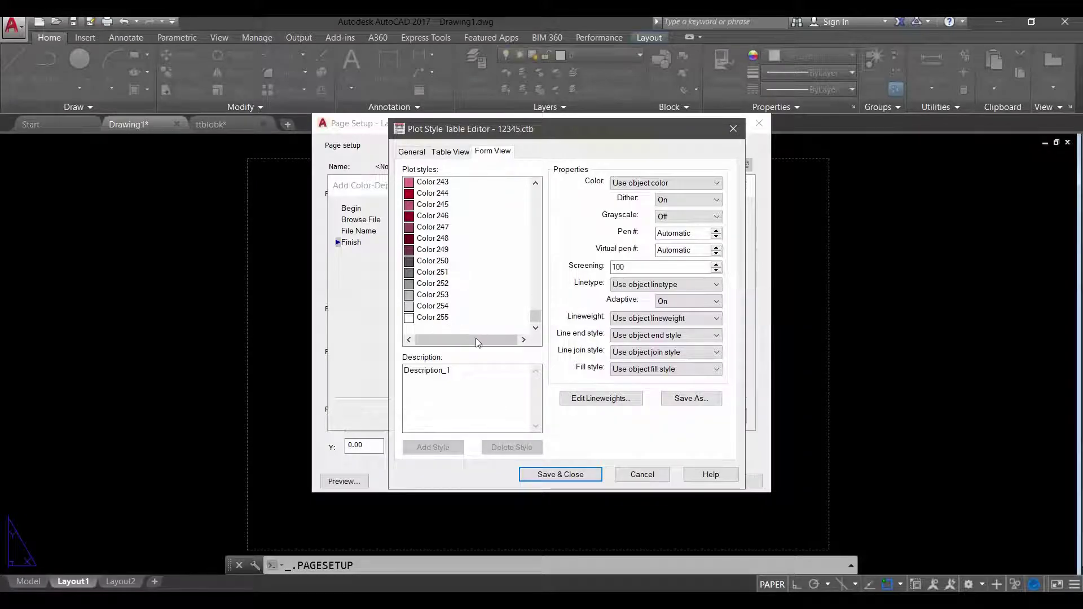
left_click(436, 318, "shift")
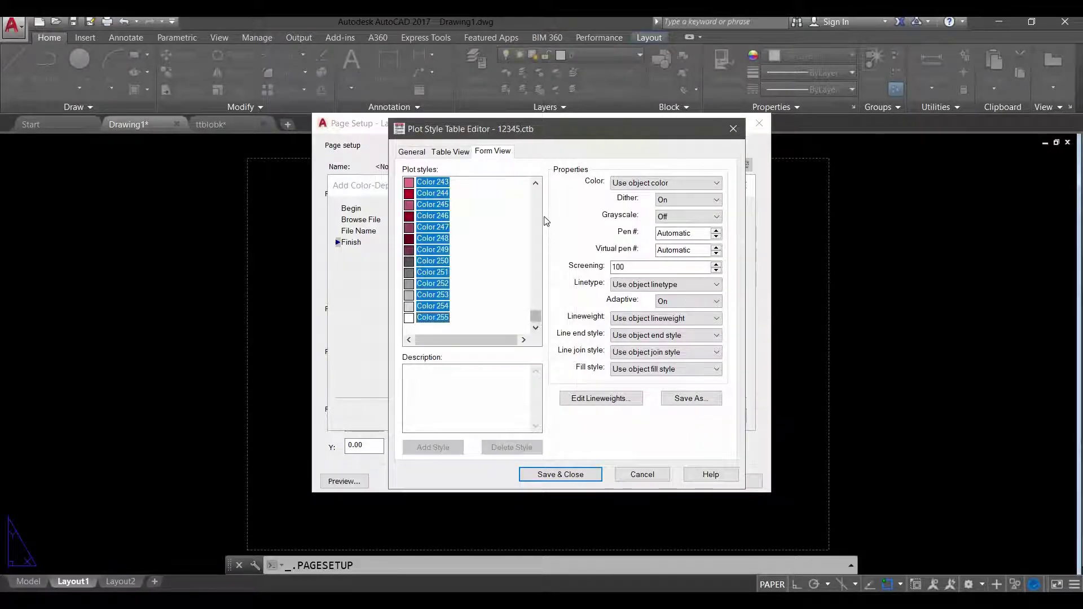
left_click_drag(535, 317, 535, 188)
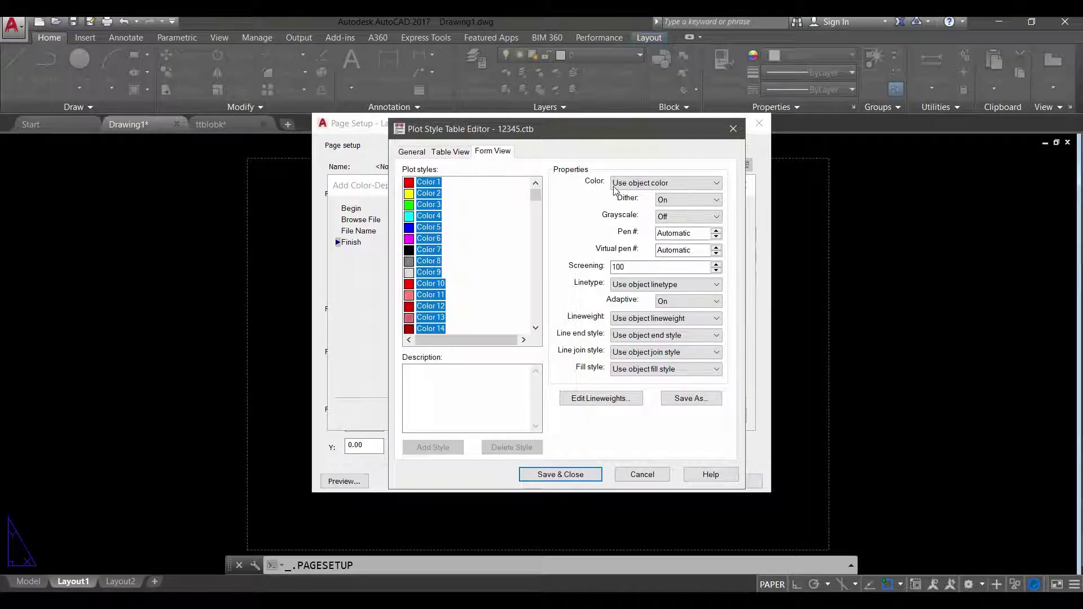
left_click(691, 186)
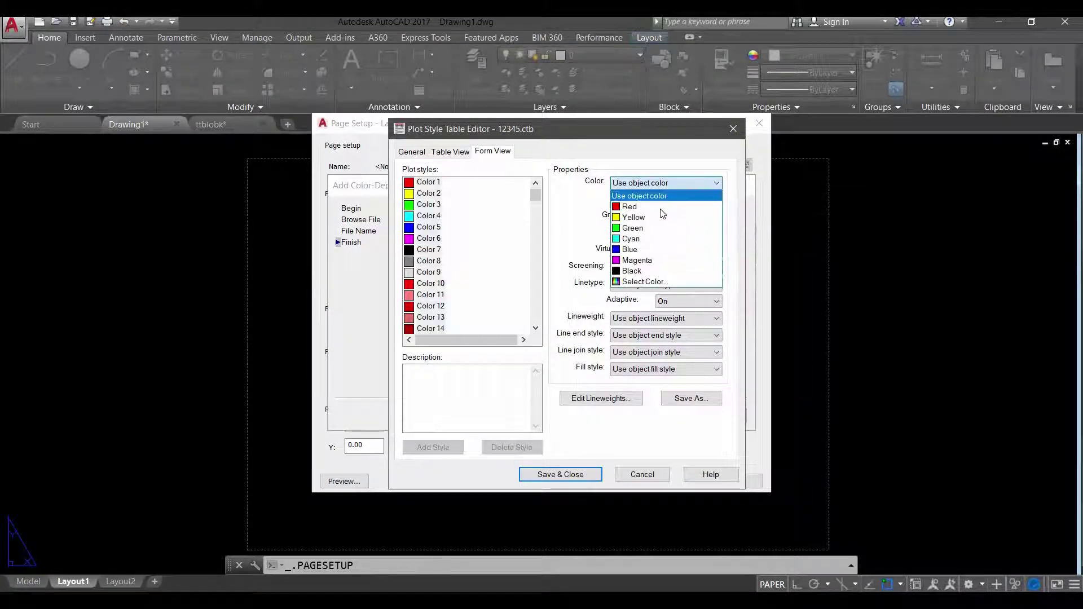
left_click(630, 272)
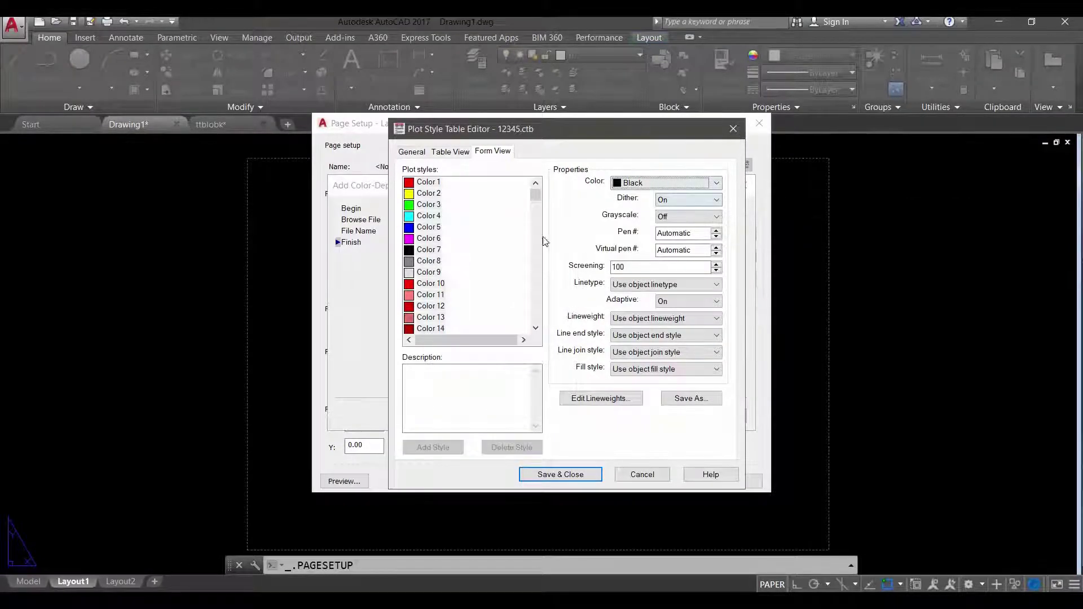
left_click(446, 185)
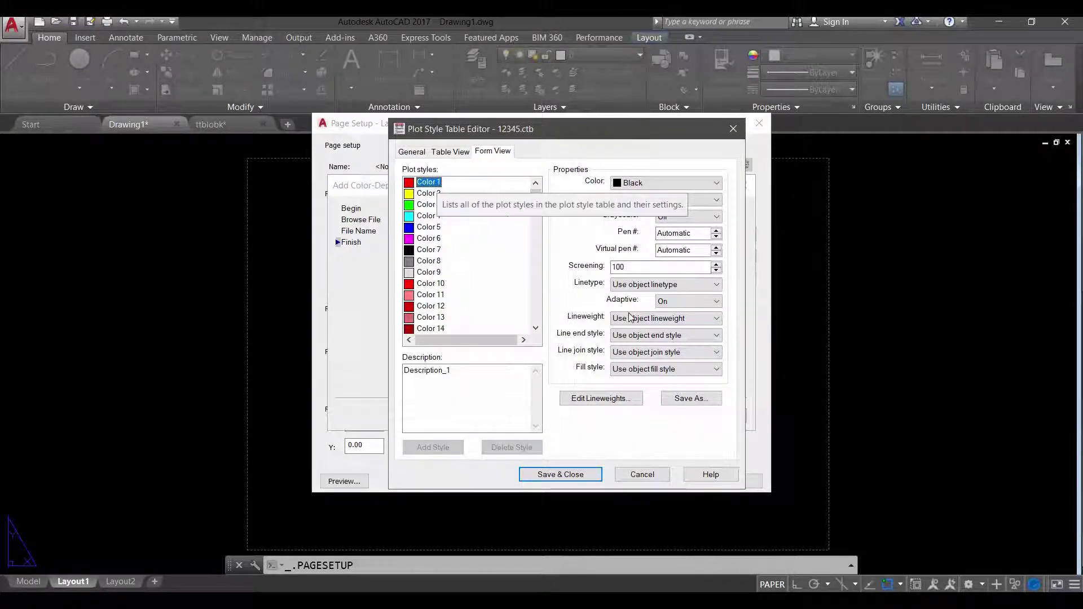
- Give Colors 1, 2 and 3 lineweights of 0.1000, 0.2000 and 0.4000 mm
left_click(702, 319)
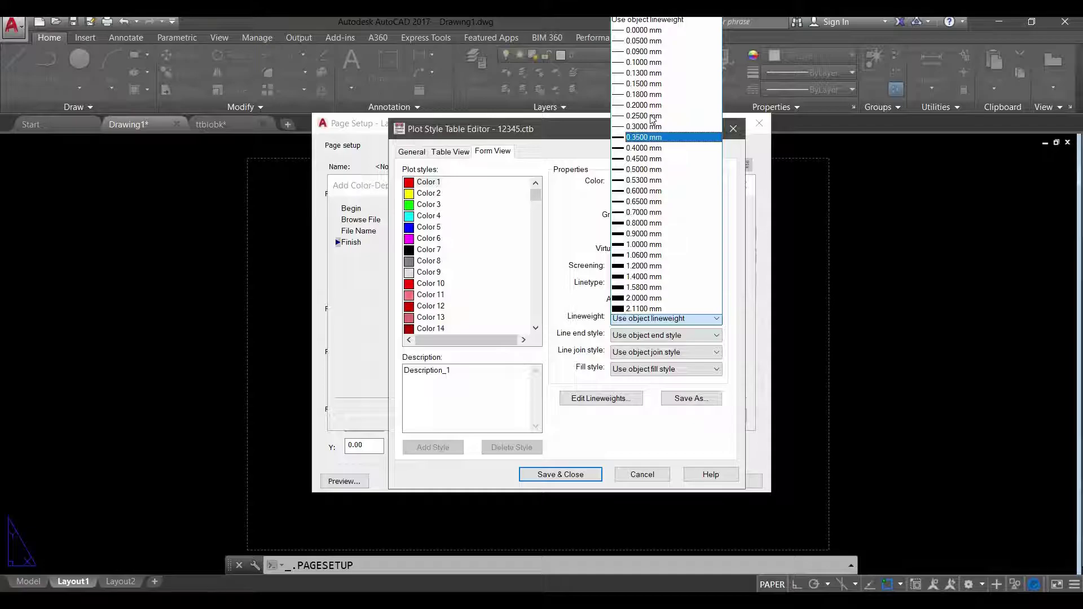
left_click(643, 62)
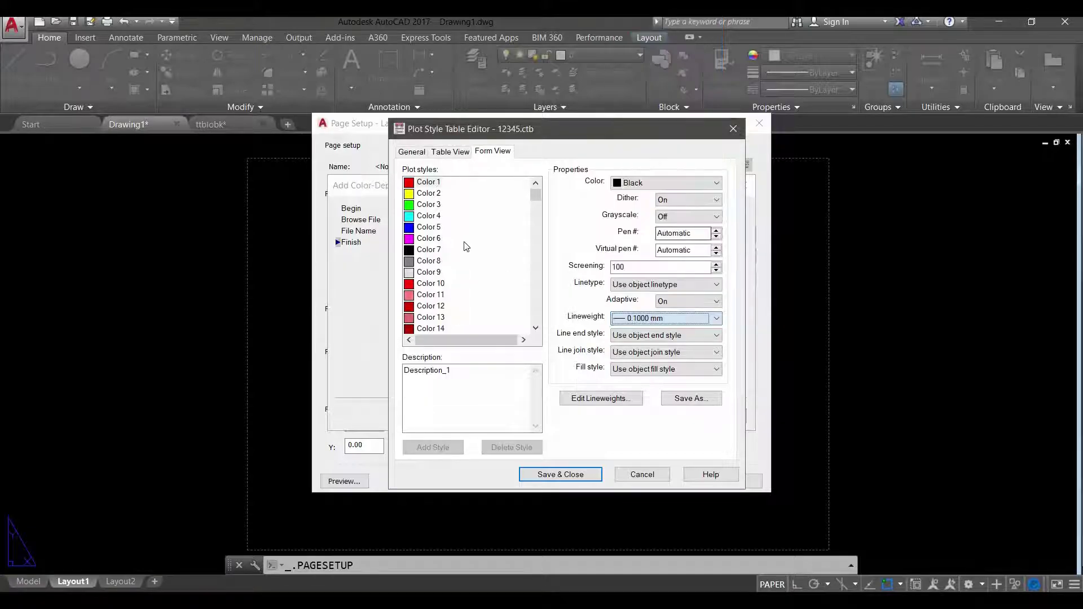
left_click(428, 193)
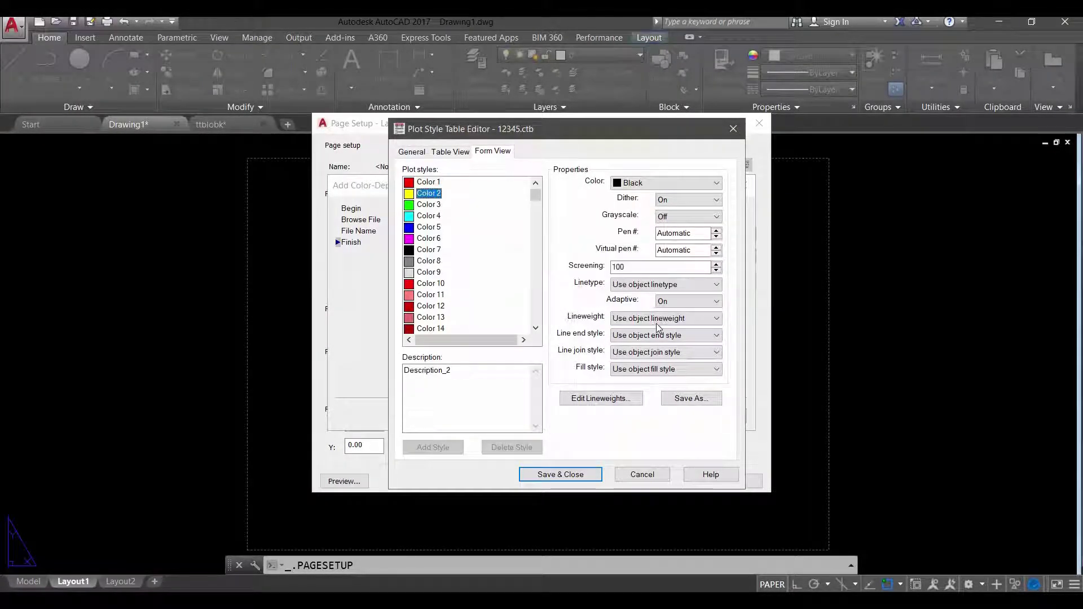
left_click(698, 320)
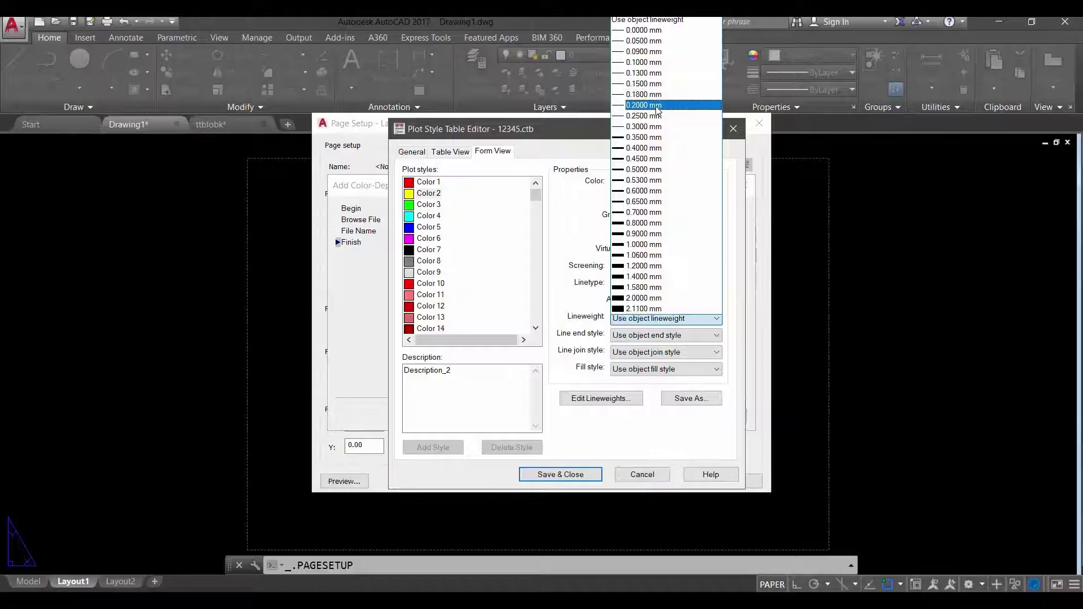
left_click(657, 106)
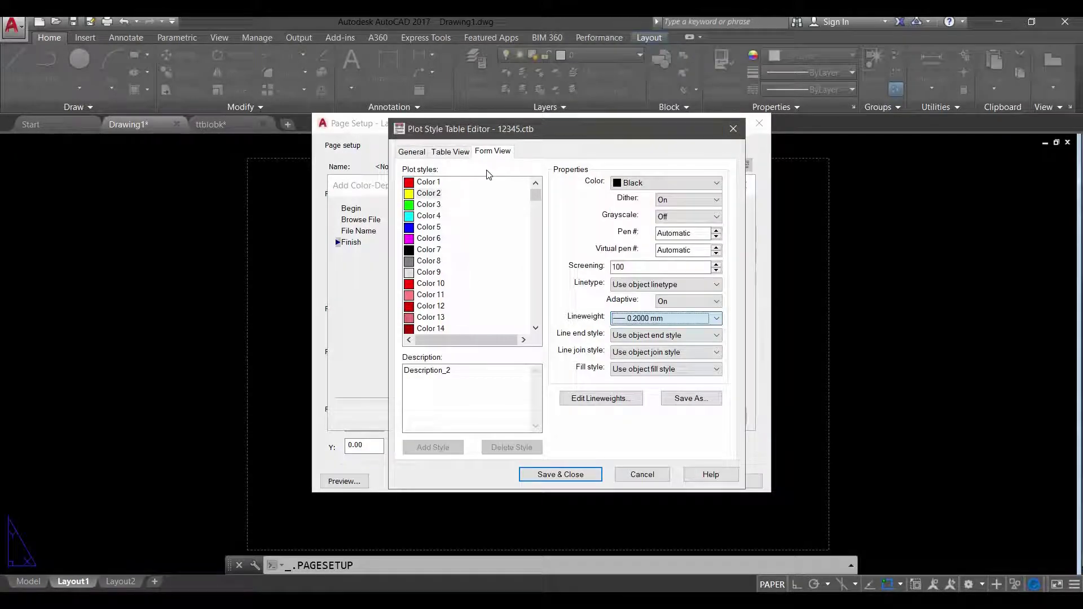
left_click(430, 204)
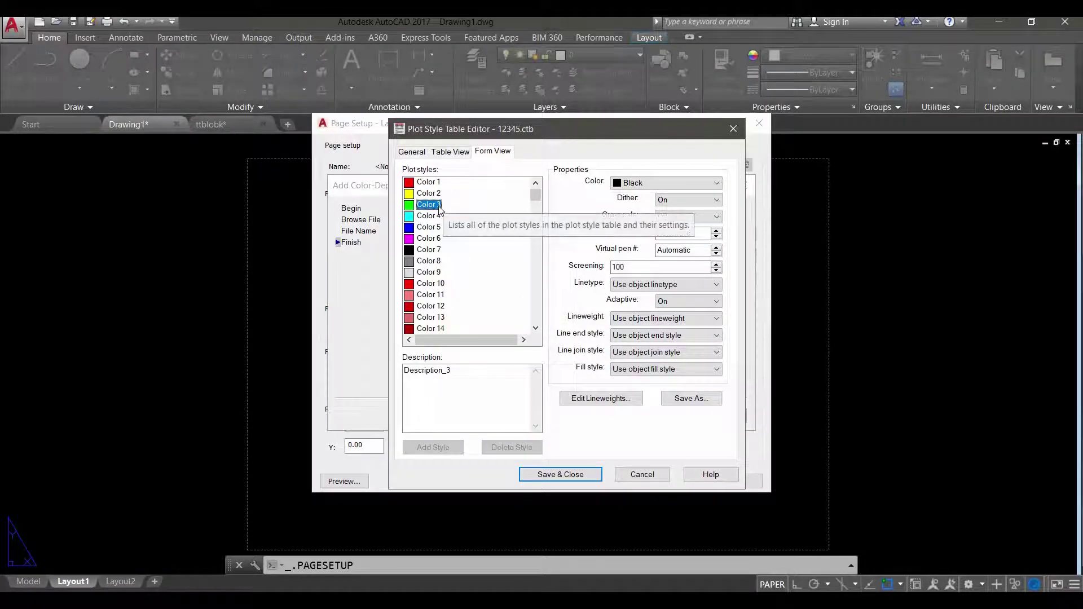
left_click(664, 318)
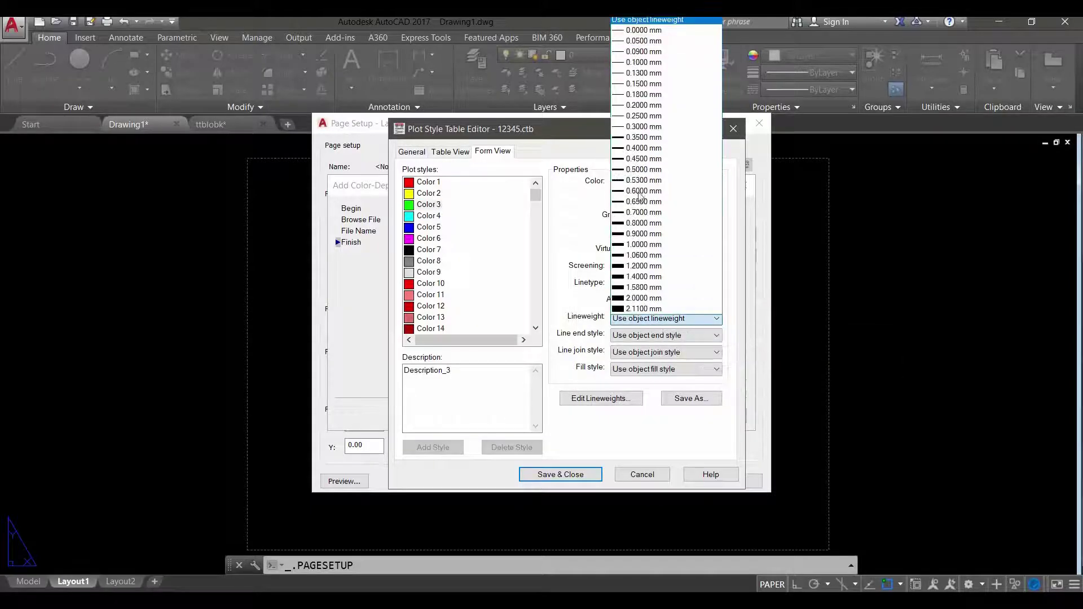
left_click(652, 150)
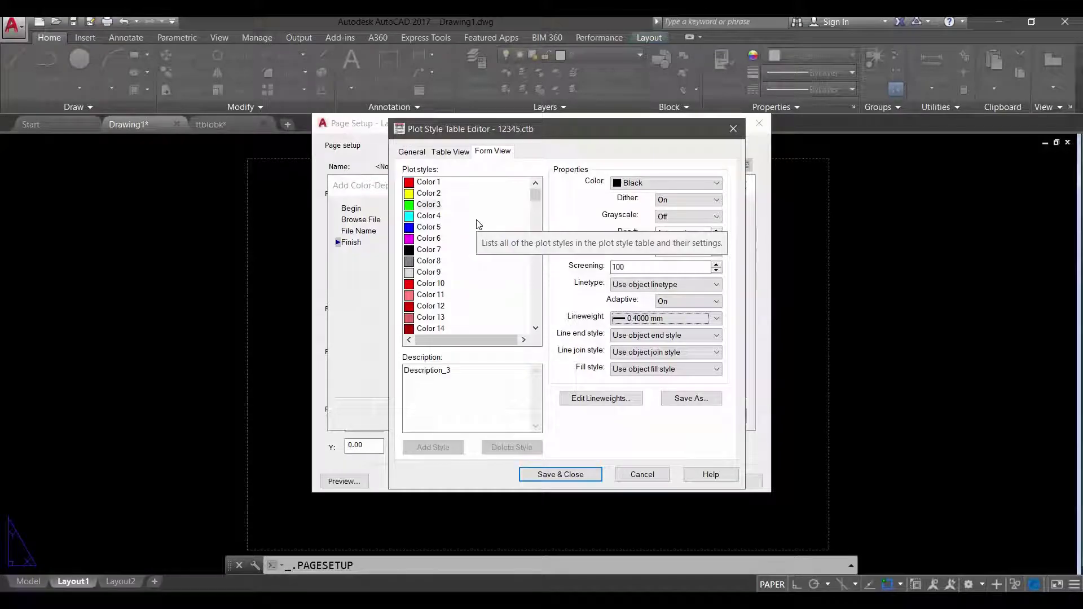
- Give Colors 4, 5 and 6 lineweights of 0.6000, 0.8000 and 1.0000 mm
left_click(428, 216)
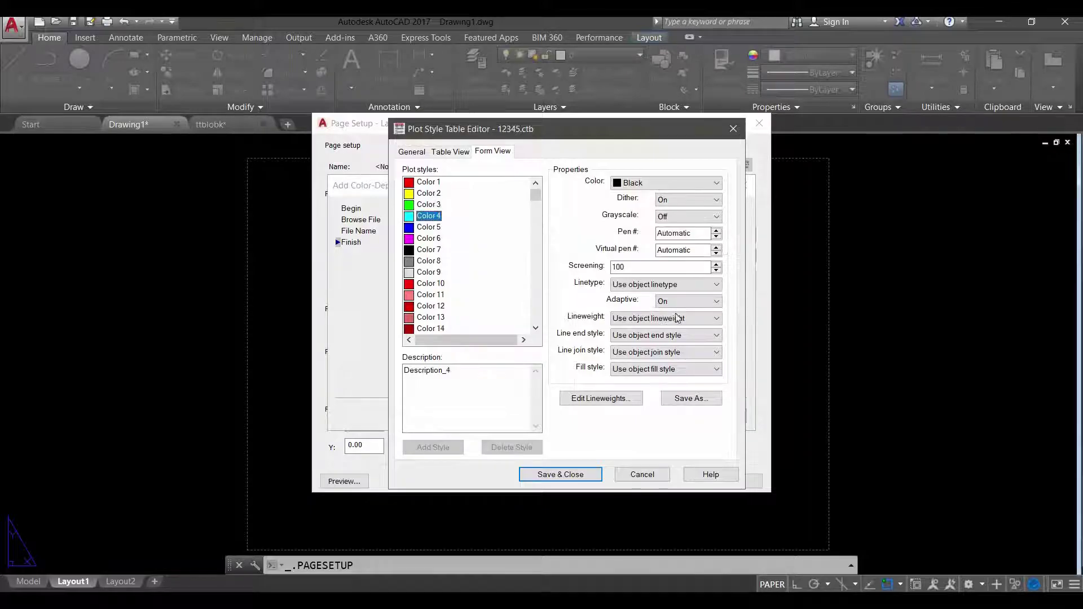
left_click(716, 318)
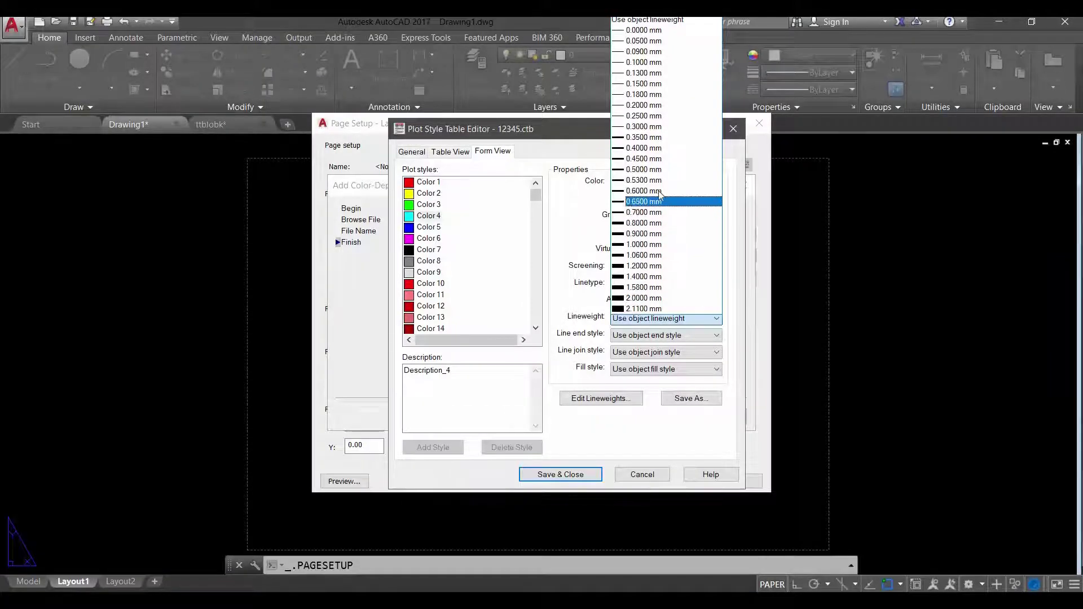
left_click(492, 227)
left_click(428, 227)
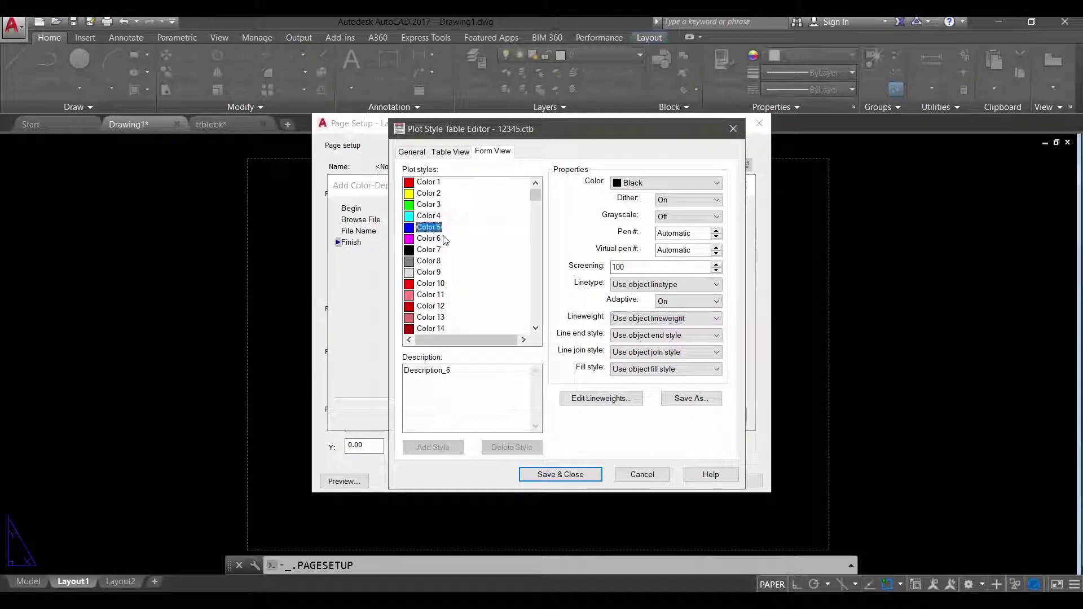
left_click(677, 301)
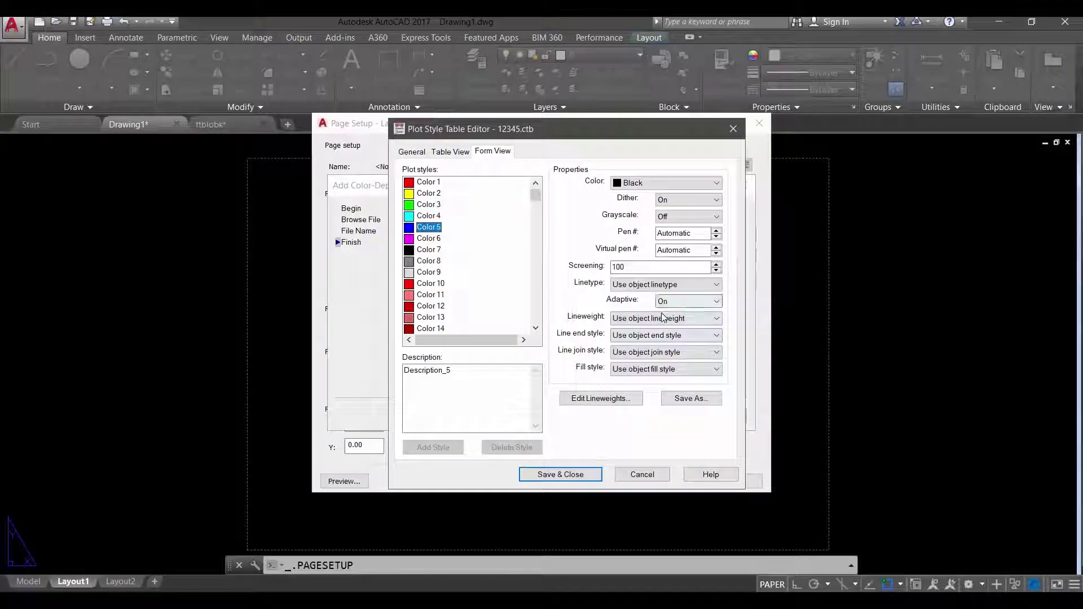
left_click(428, 216)
key("Down")
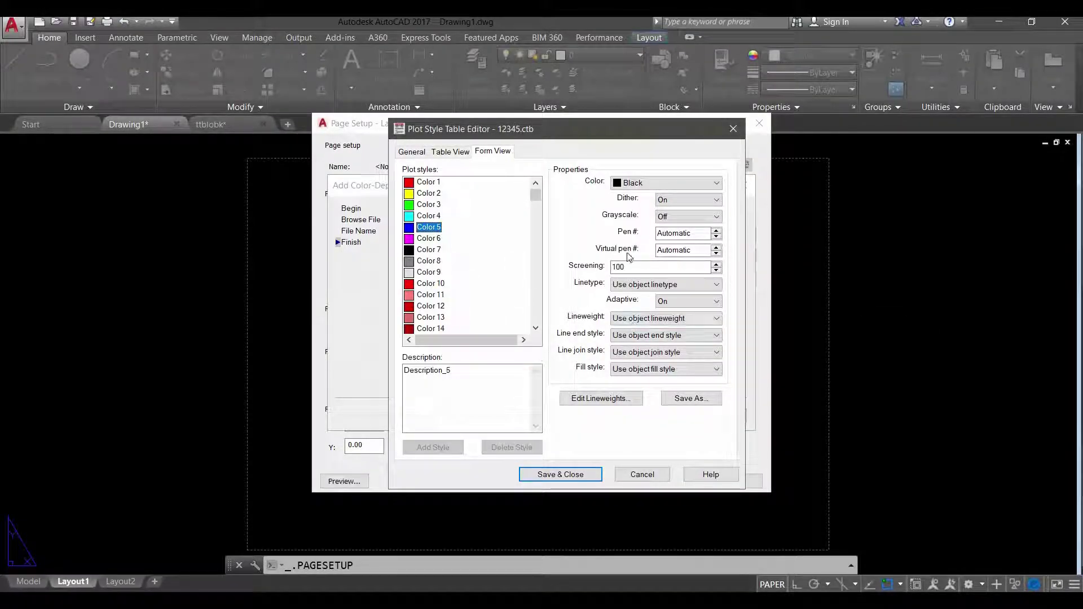
left_click(665, 319)
left_click(665, 223)
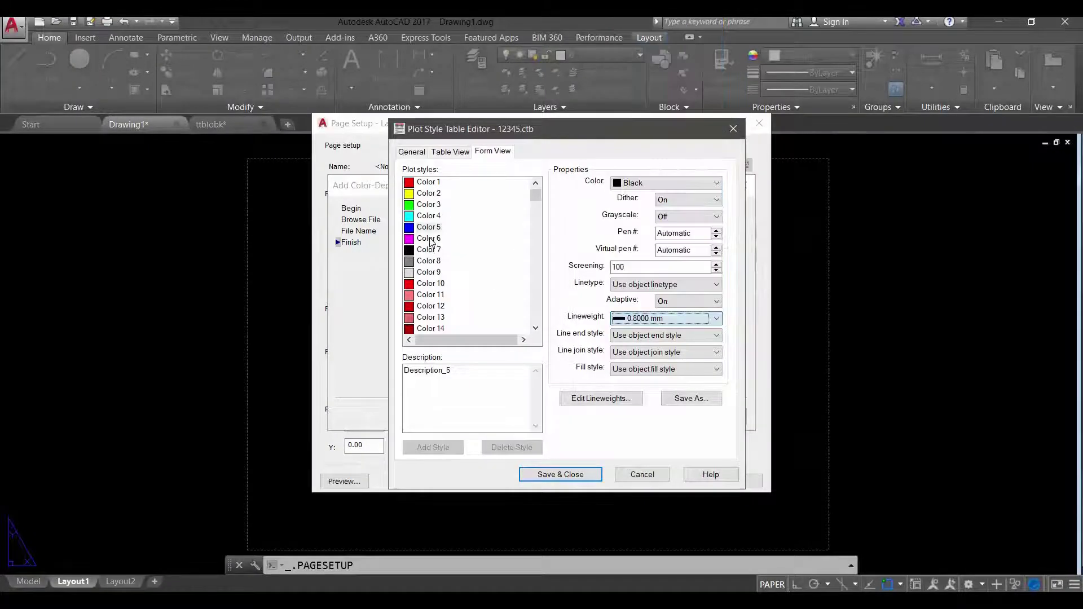
left_click(428, 238)
left_click(666, 318)
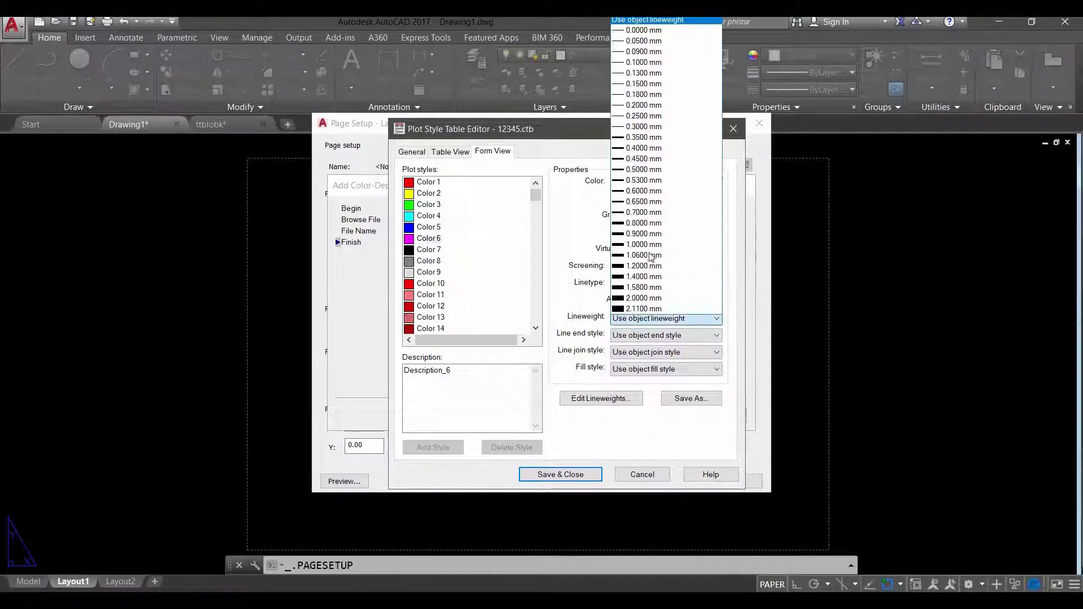
left_click(652, 245)
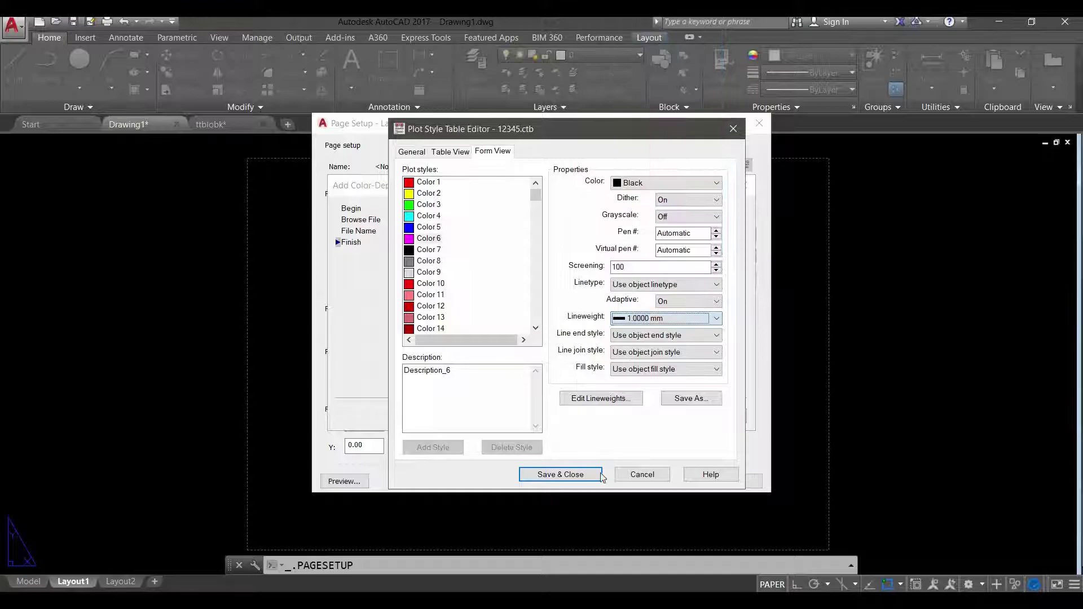
- Save table 12345, finish the wizard, and confirm and close the page setup dialogs
left_click(589, 475)
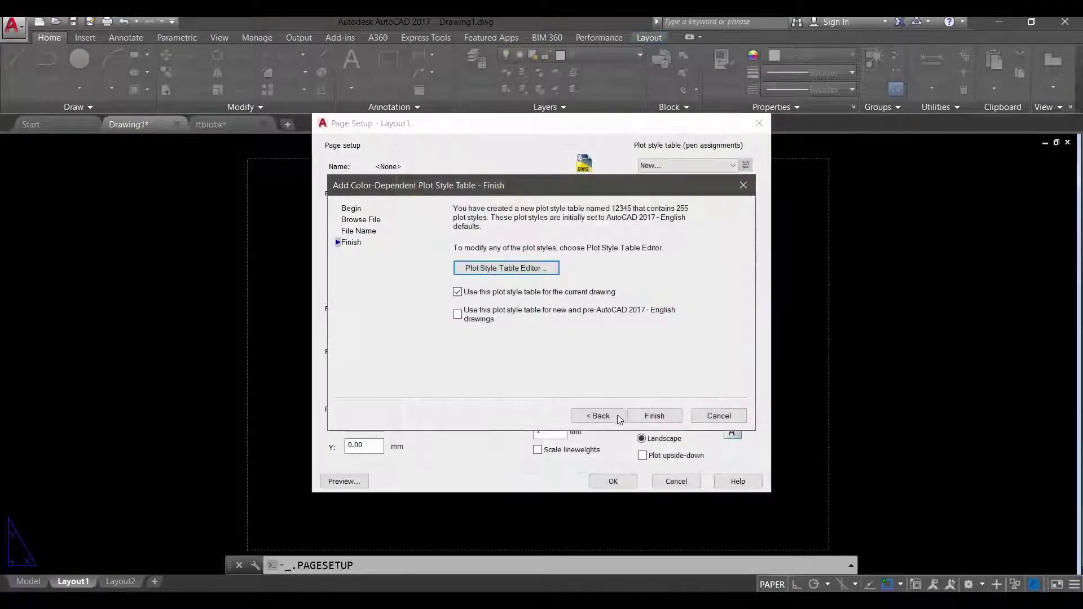
left_click(654, 415)
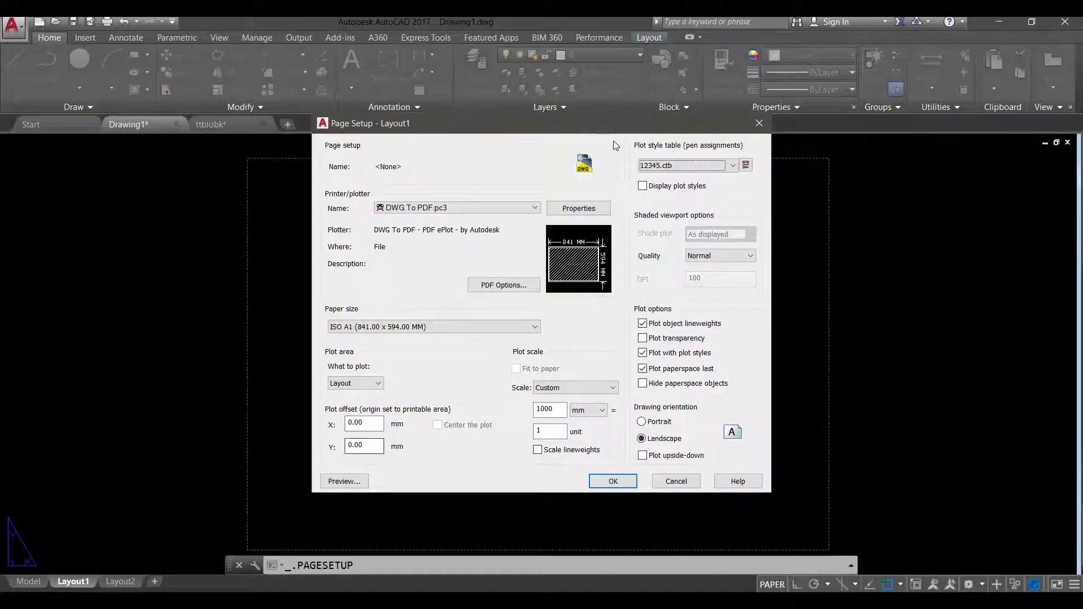
left_click(613, 482)
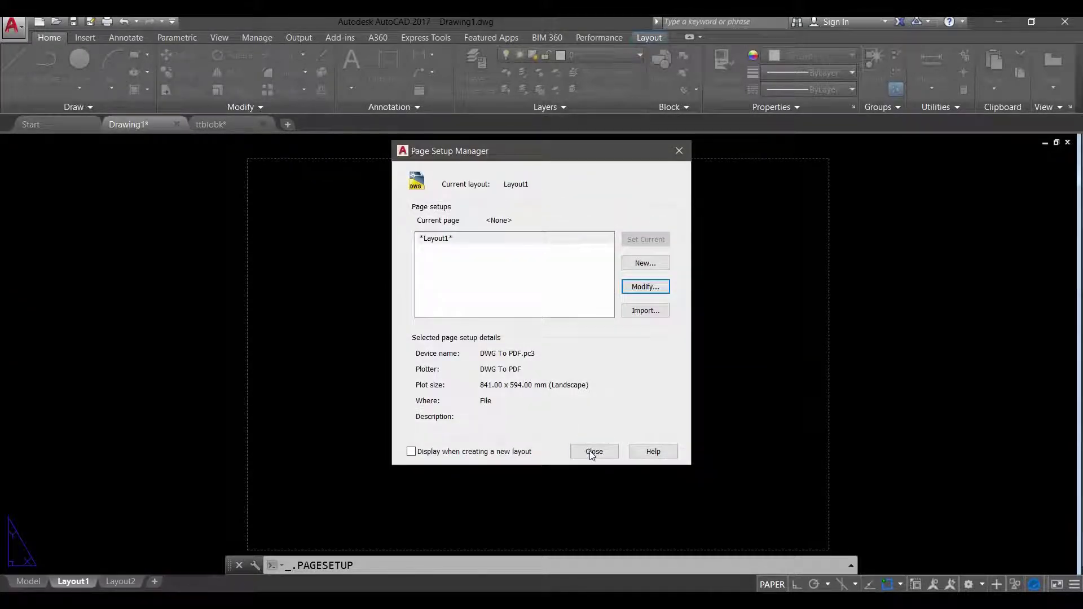
left_click(593, 451)
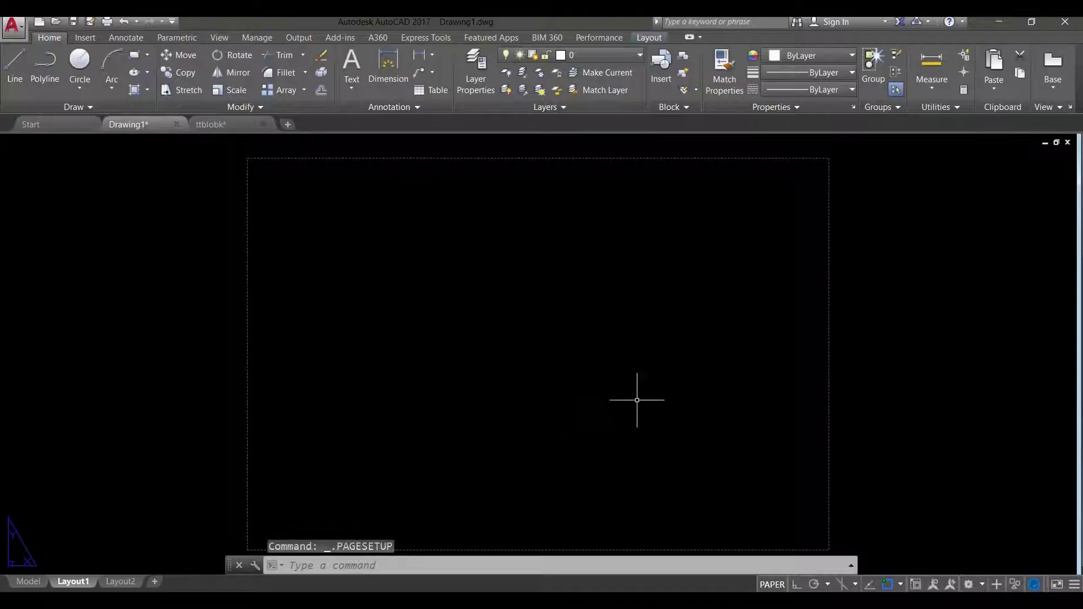
scroll(636, 399, "down", 4)
scroll(677, 364, "down", 2)
- Zoom out from the sheet and bring up the TBLOCK 01.jpg title block image in Photos
middle_click_drag(694, 364, 546, 343)
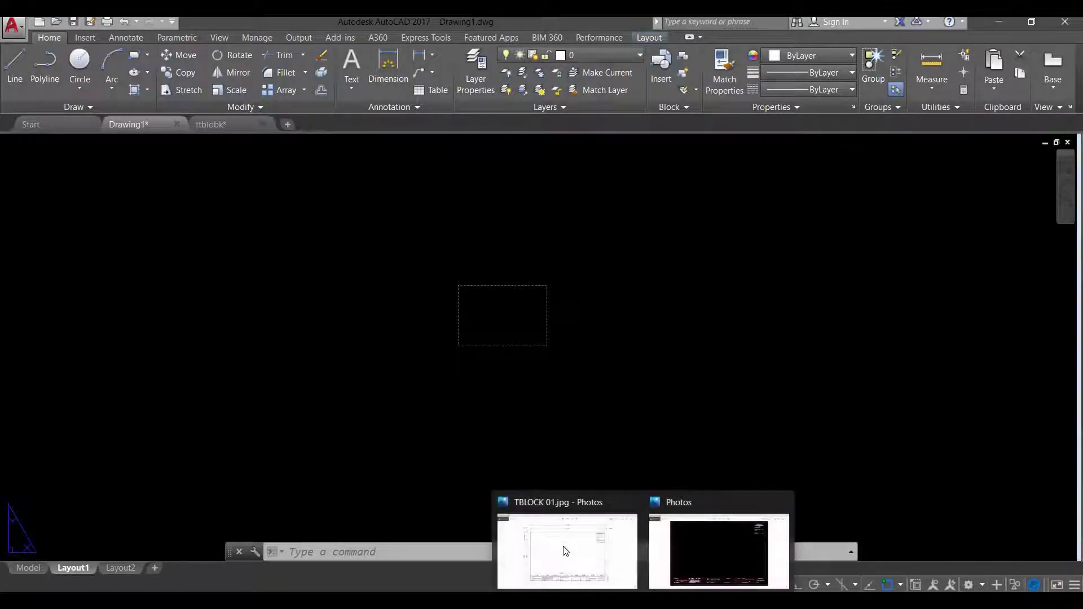
left_click(584, 529)
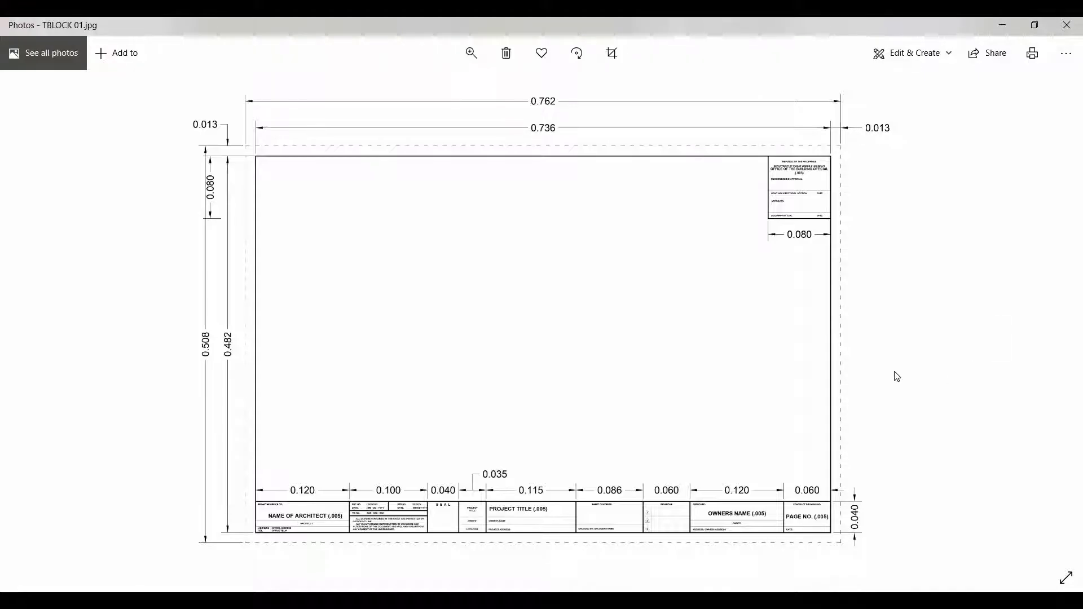
- View TBLOCK 02.jpg's block dimensions, then the black TTBLOCK.jpg drawing sheet with title block
key("Right")
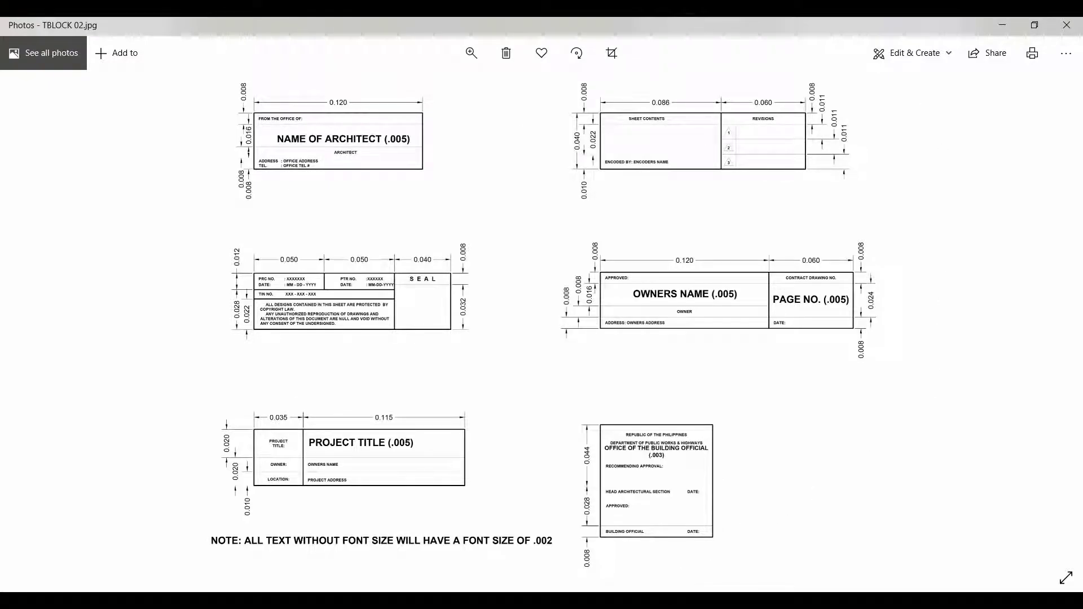
left_click(704, 555)
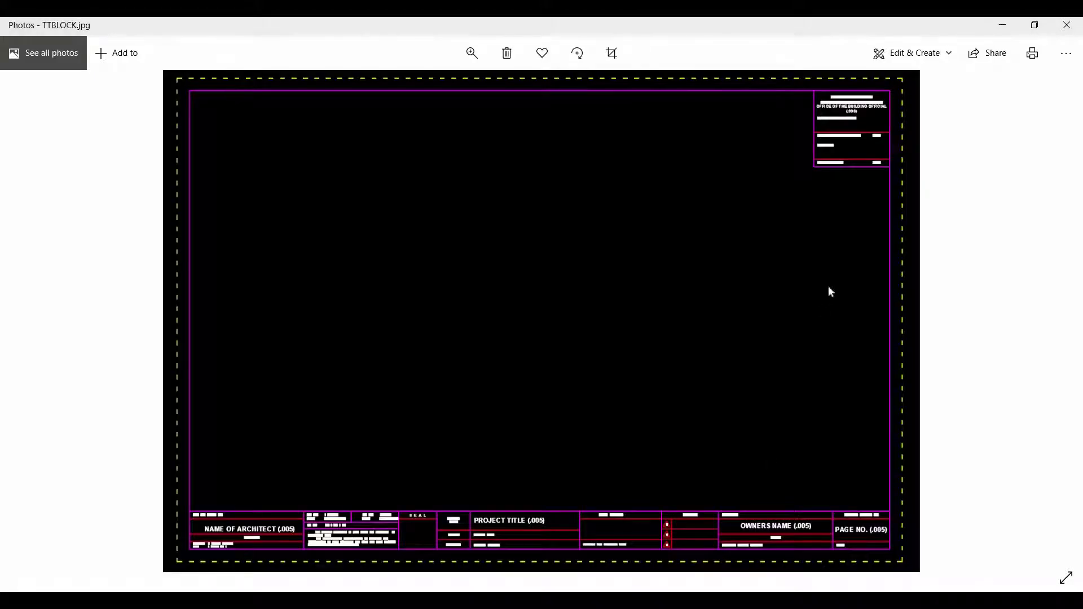